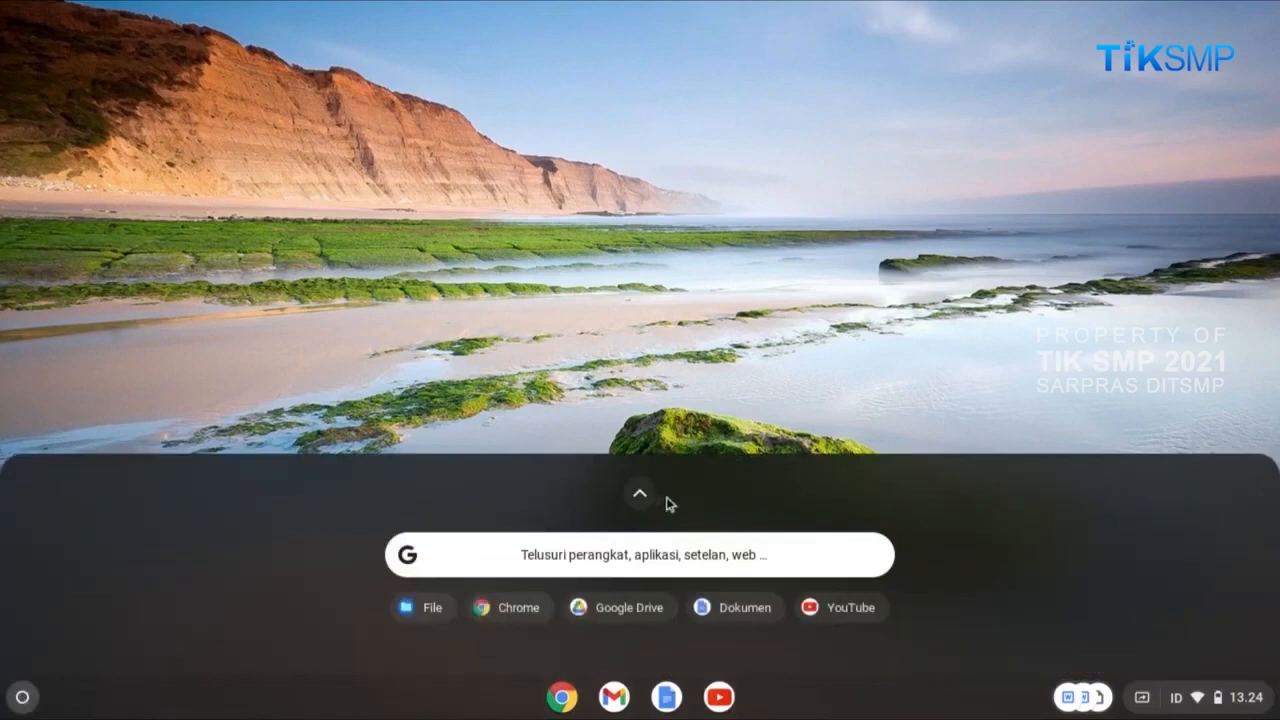
Launch Chrome from the full list of apps and open Google Drive from the Google apps
{"action": "left_click", "coordinate": [641, 496]}
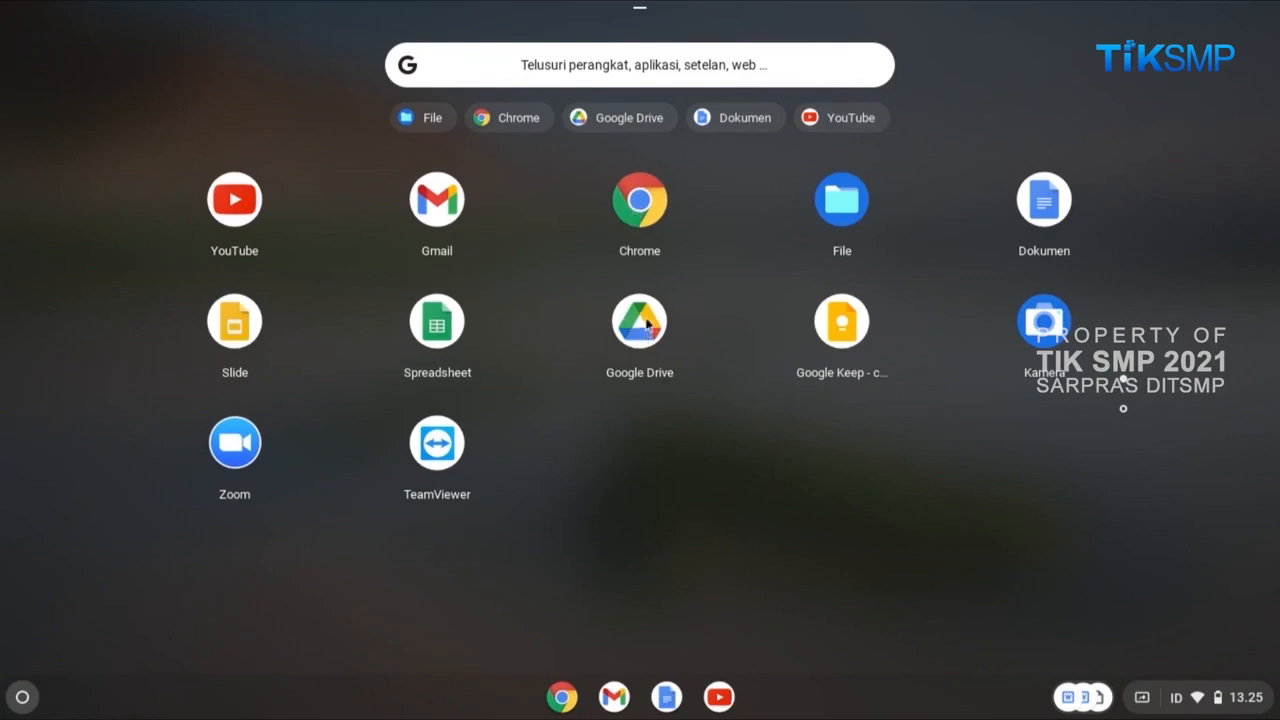
{"action": "left_click", "coordinate": [640, 205]}
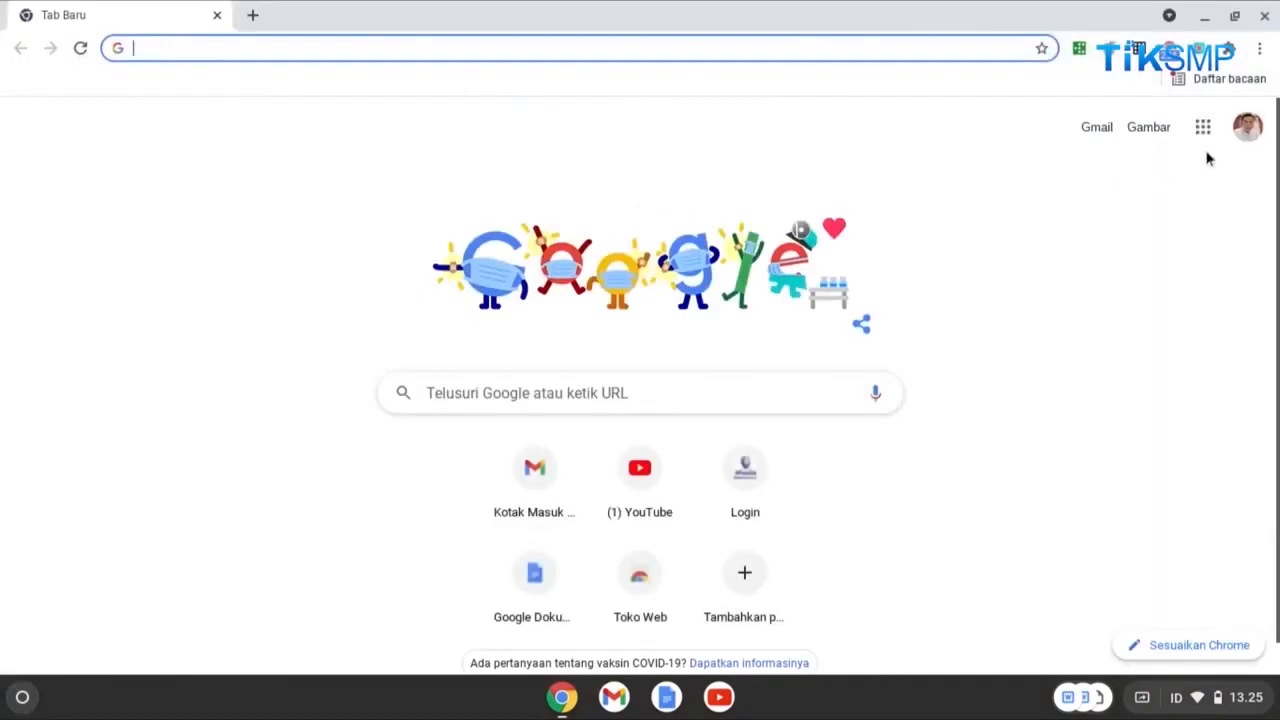
{"action": "left_click", "coordinate": [1203, 127]}
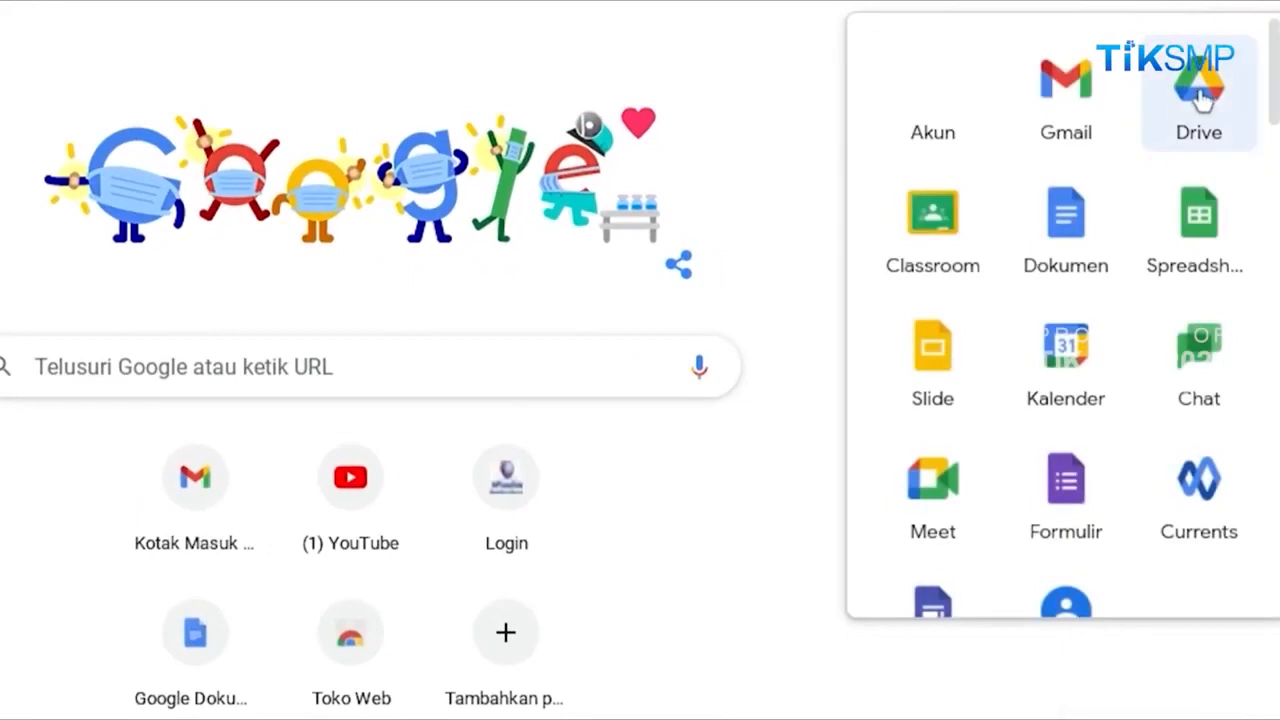
{"action": "left_click", "coordinate": [1201, 90]}
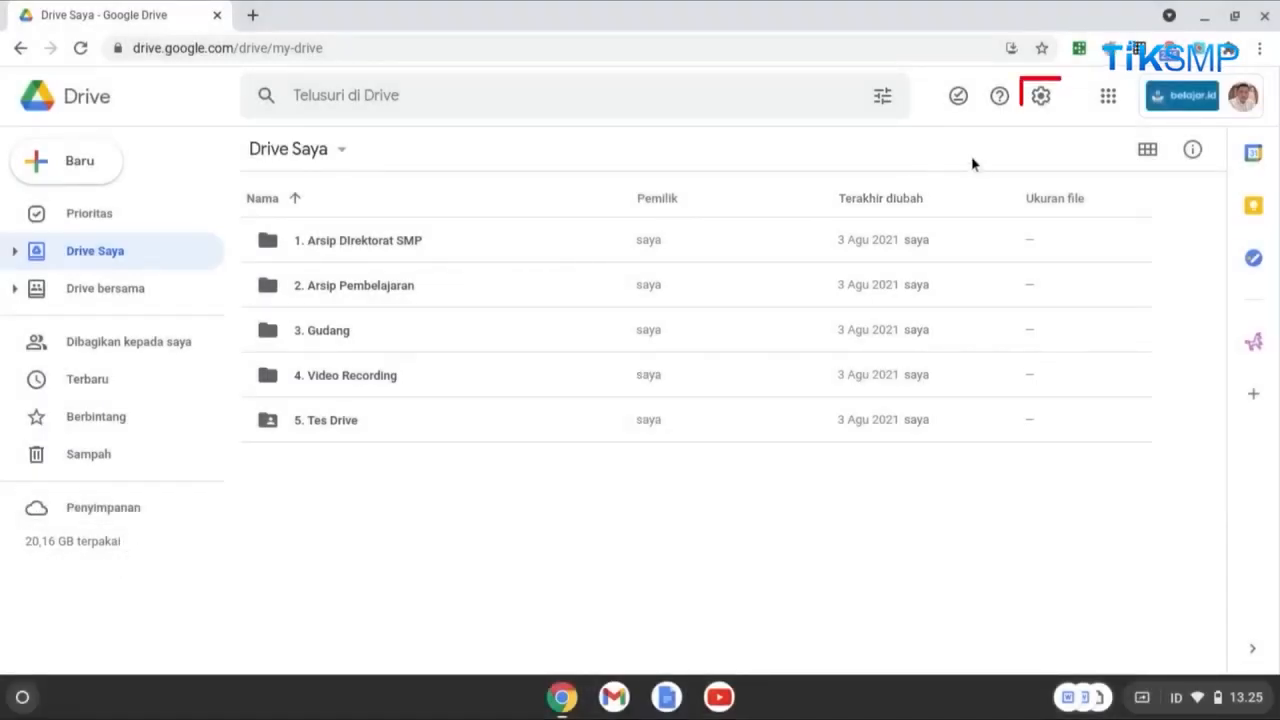
Examine the storage details from the Drive settings, then return to Drive and close the settings
{"action": "left_click", "coordinate": [1041, 104]}
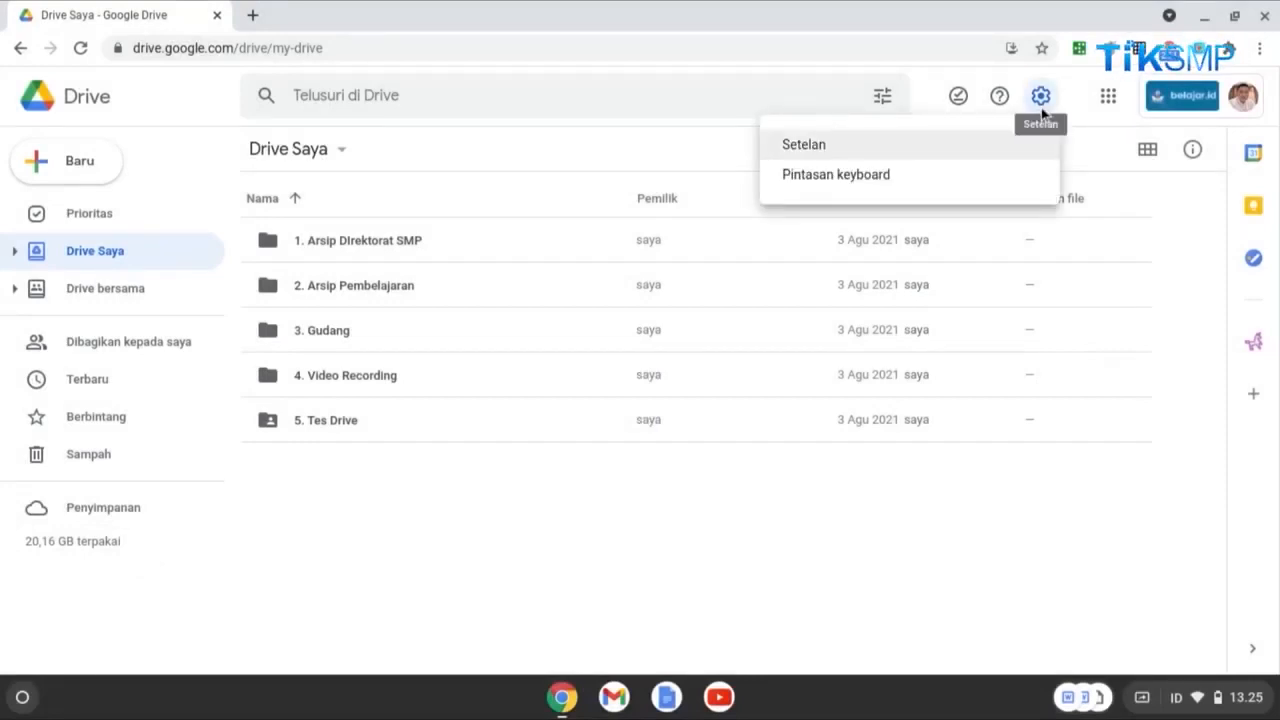
{"action": "left_click", "coordinate": [882, 160]}
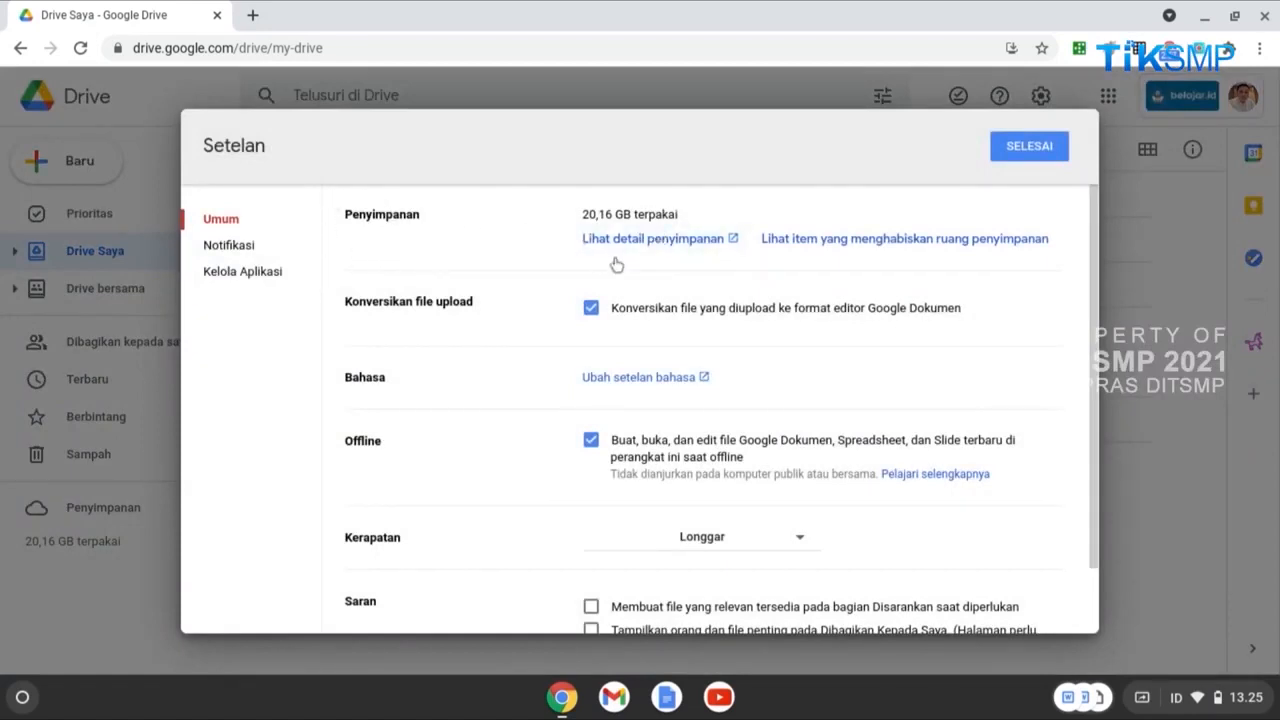
{"action": "left_click", "coordinate": [646, 252]}
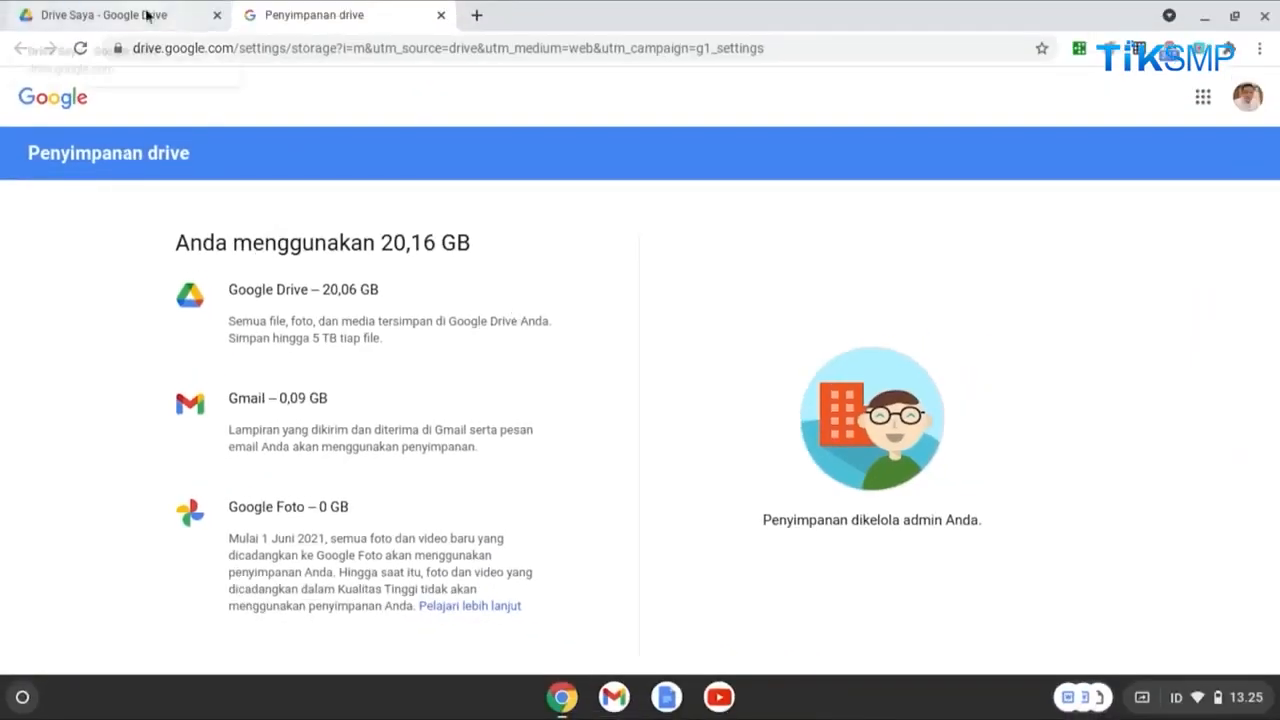
{"action": "left_click", "coordinate": [151, 14]}
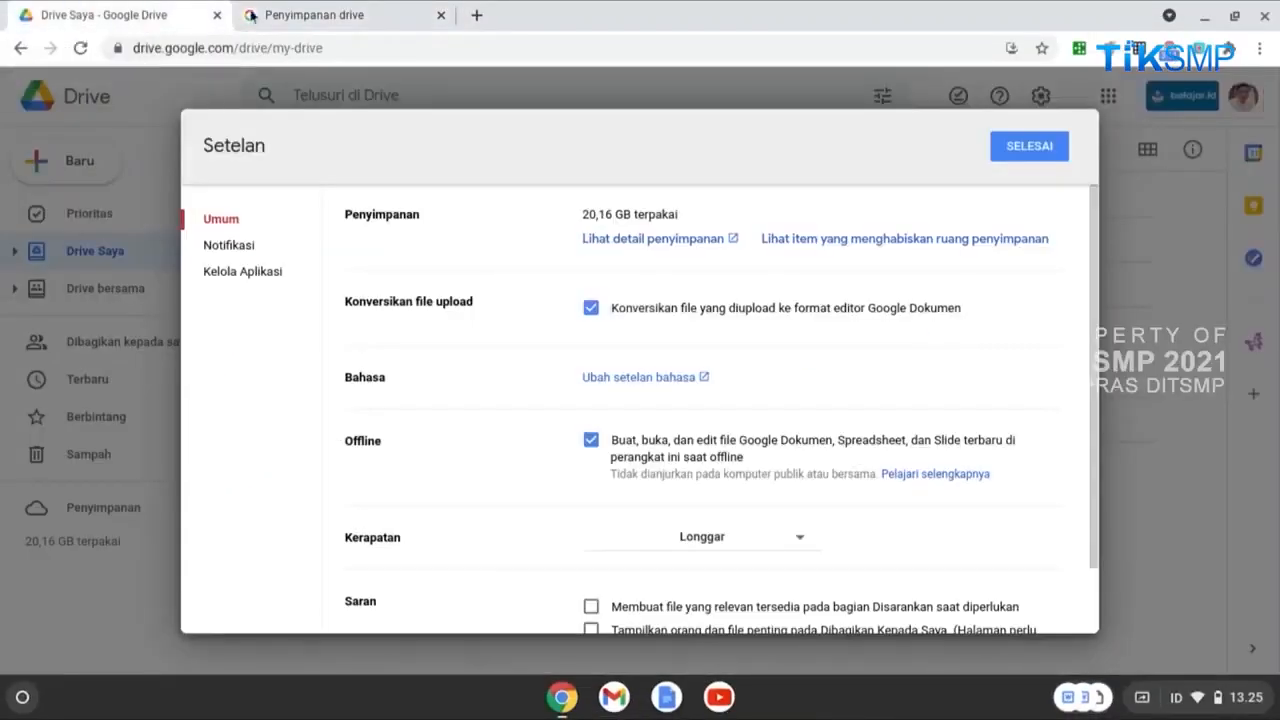
{"action": "left_click", "coordinate": [1030, 146]}
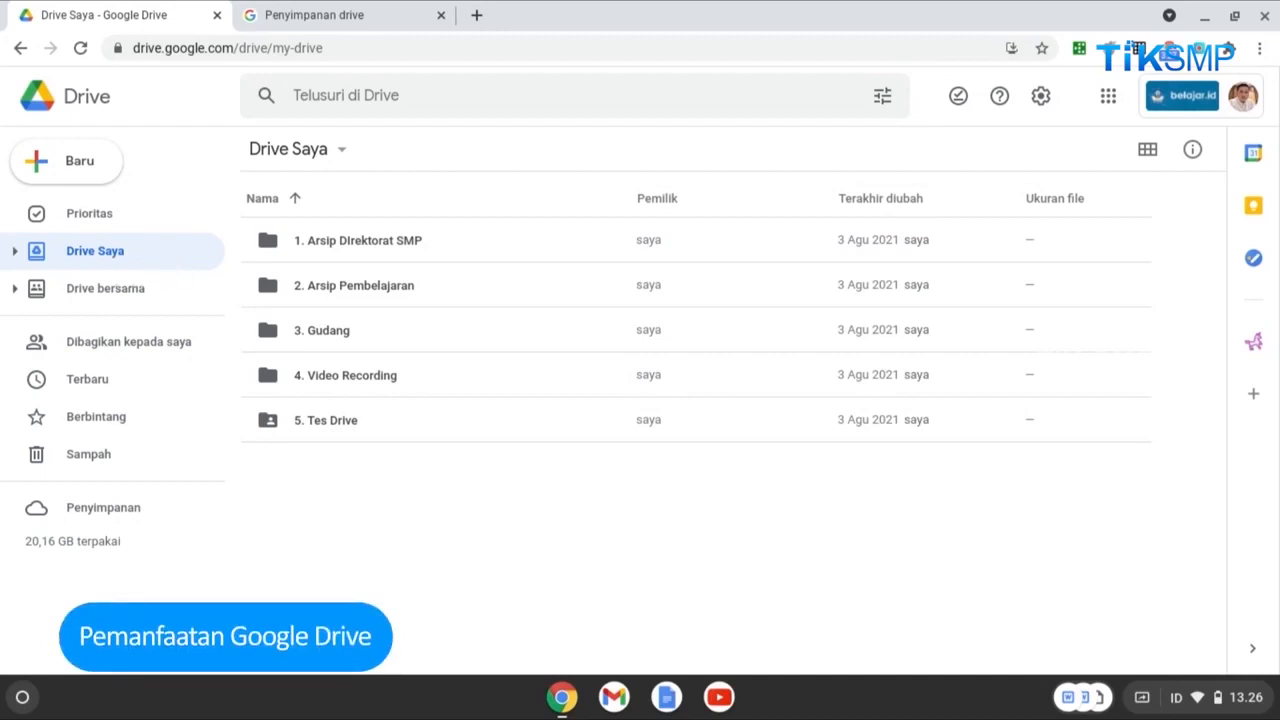
Look through the shared drives and the items shared with the account, then return to Drive Saya
{"action": "left_click", "coordinate": [172, 298]}
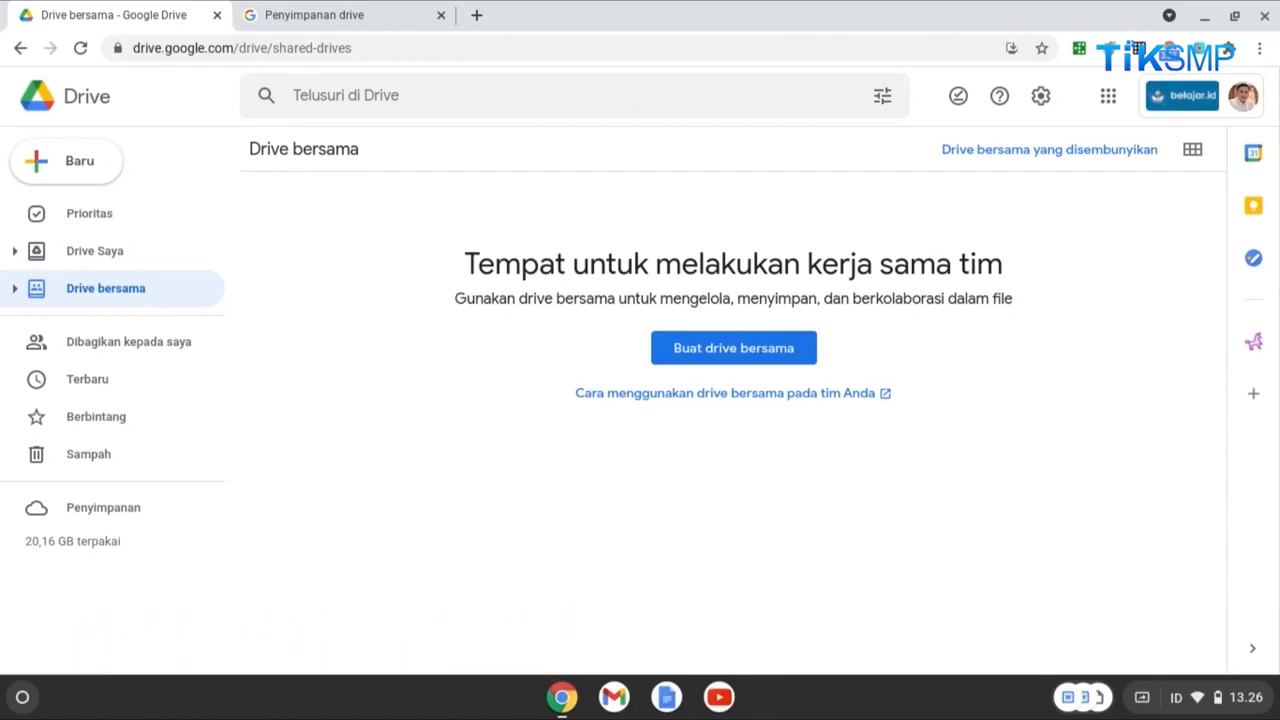
{"action": "left_click", "coordinate": [182, 343]}
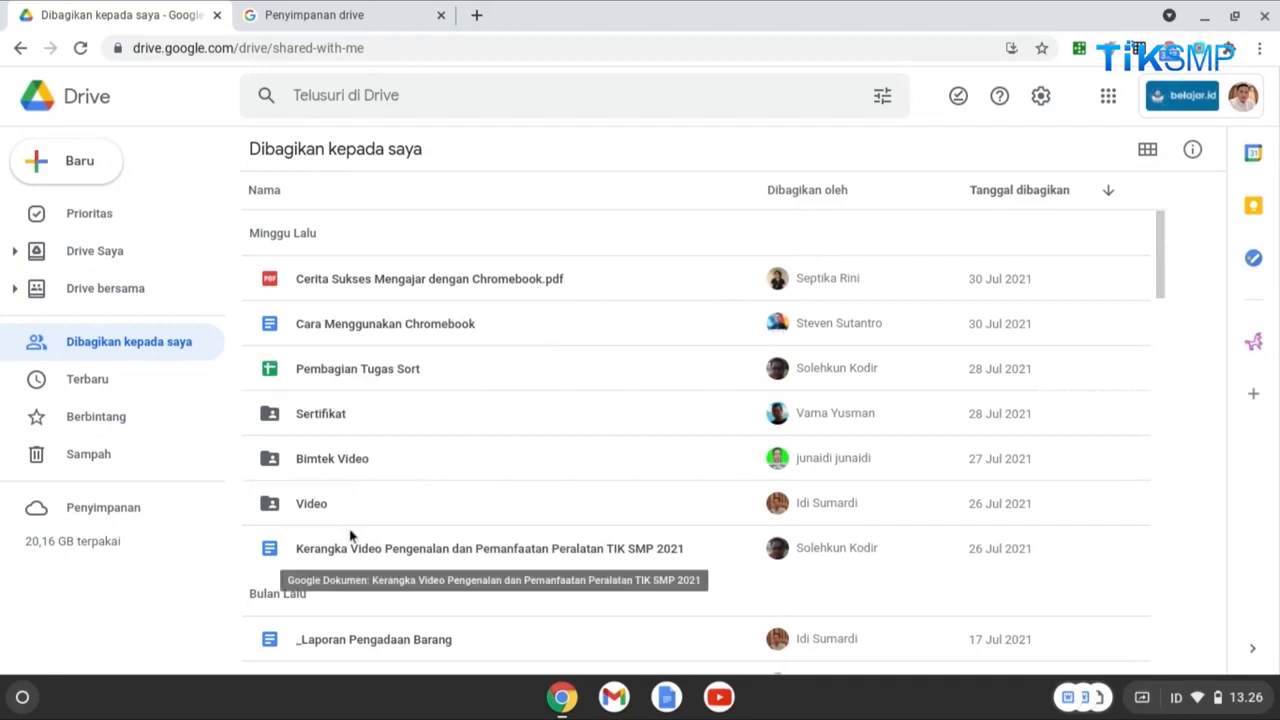
{"action": "left_click", "coordinate": [147, 254]}
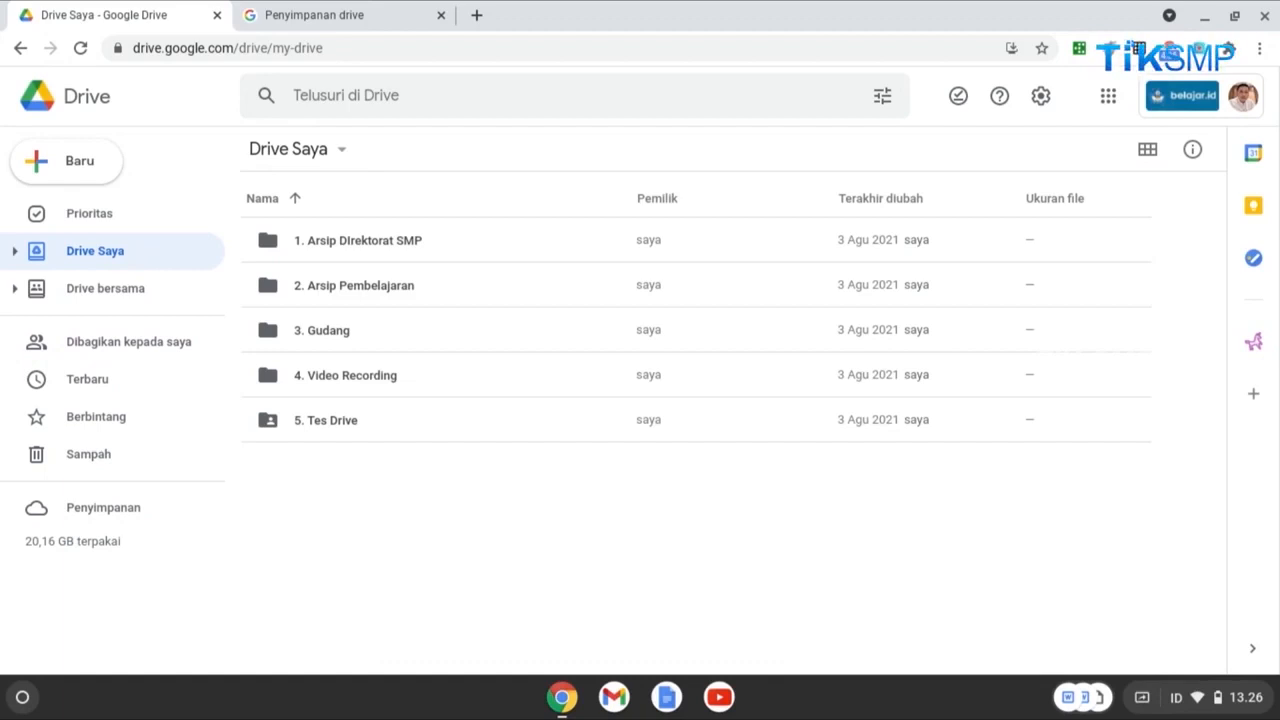
Create a new folder named Latihan in Drive Saya
{"action": "left_click", "coordinate": [341, 160]}
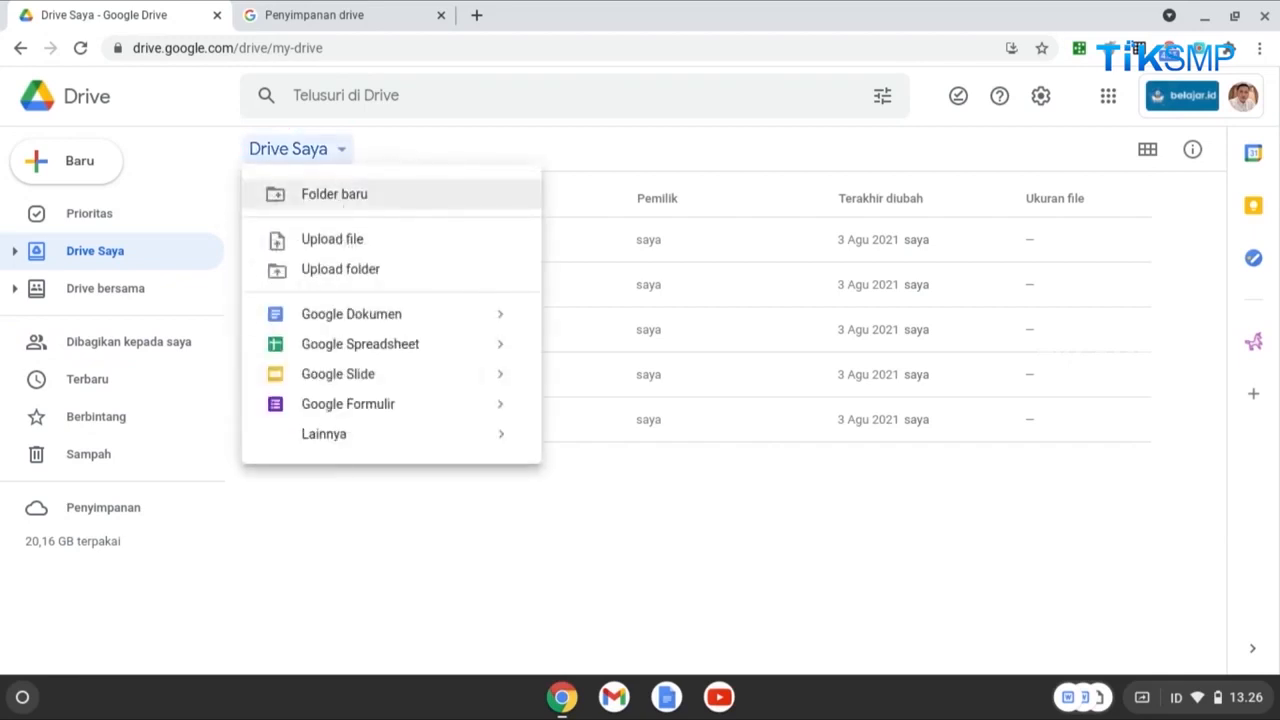
{"action": "left_click", "coordinate": [341, 211]}
{"action": "type", "text": "L"}
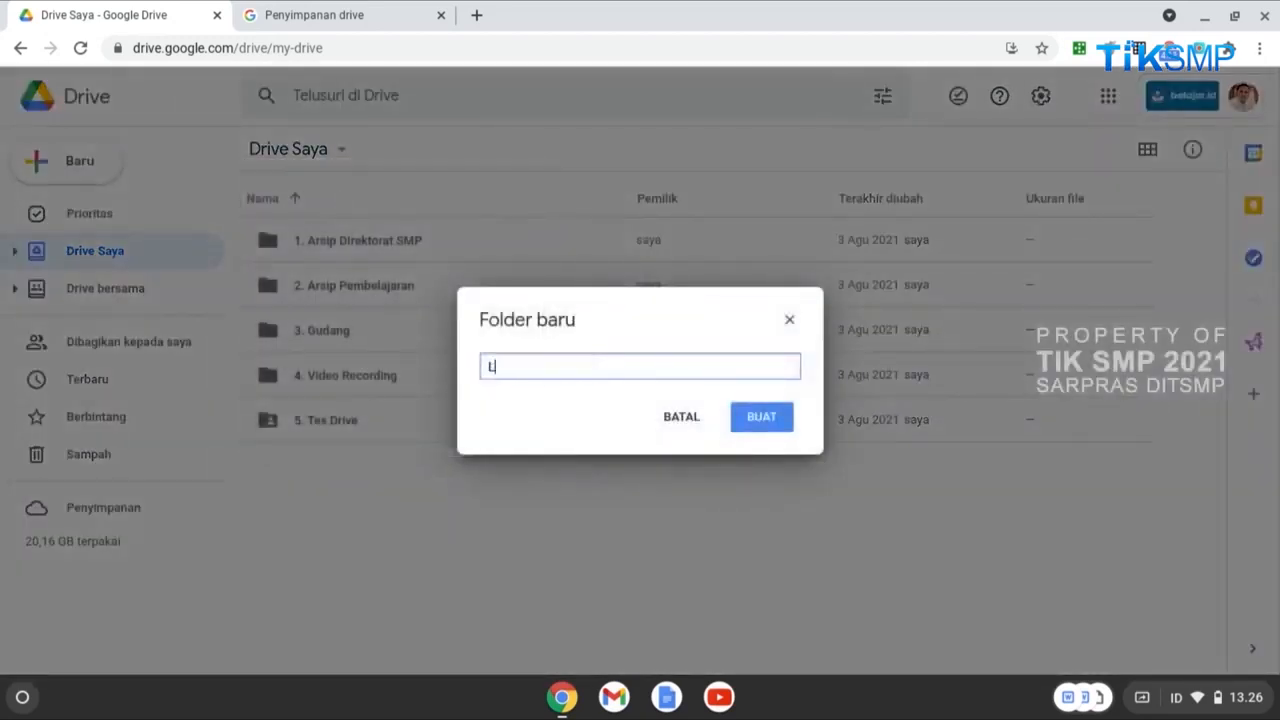
{"action": "type", "text": "atihan"}
{"action": "left_click", "coordinate": [779, 428]}
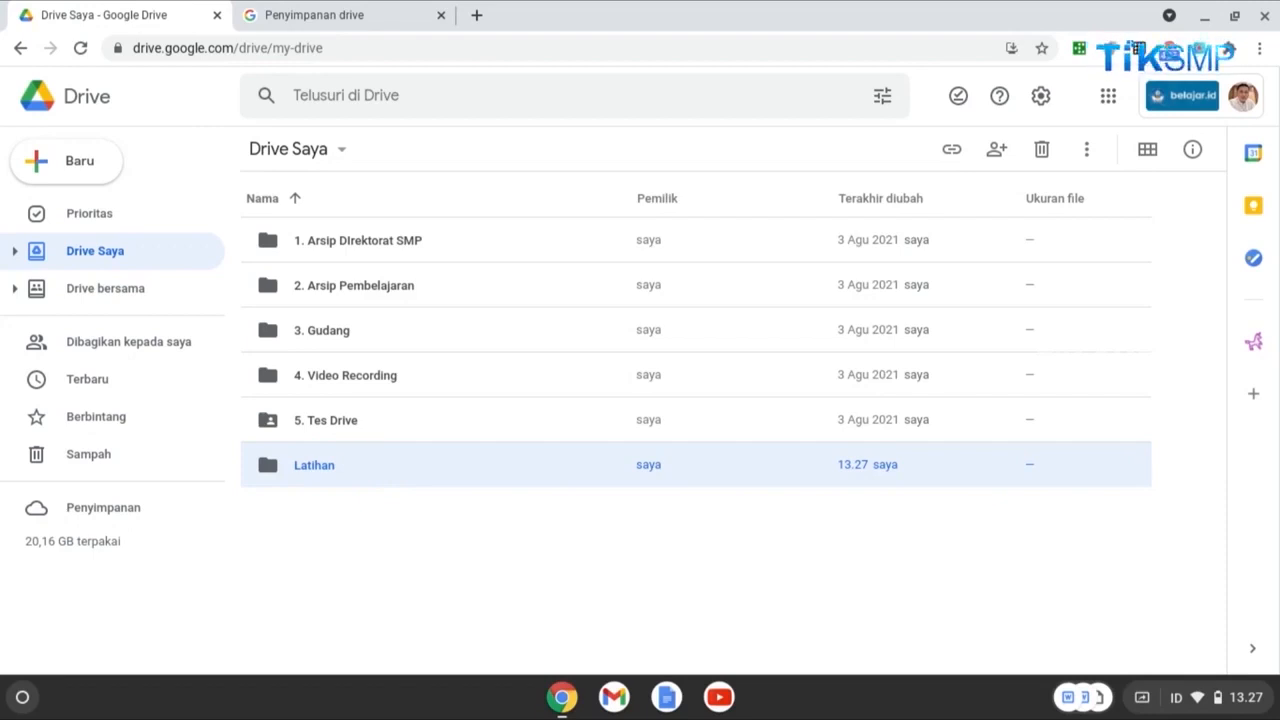
Open the Latihan folder and upload the file Akun.docx from the Download folder into it
{"action": "double_click", "coordinate": [380, 477]}
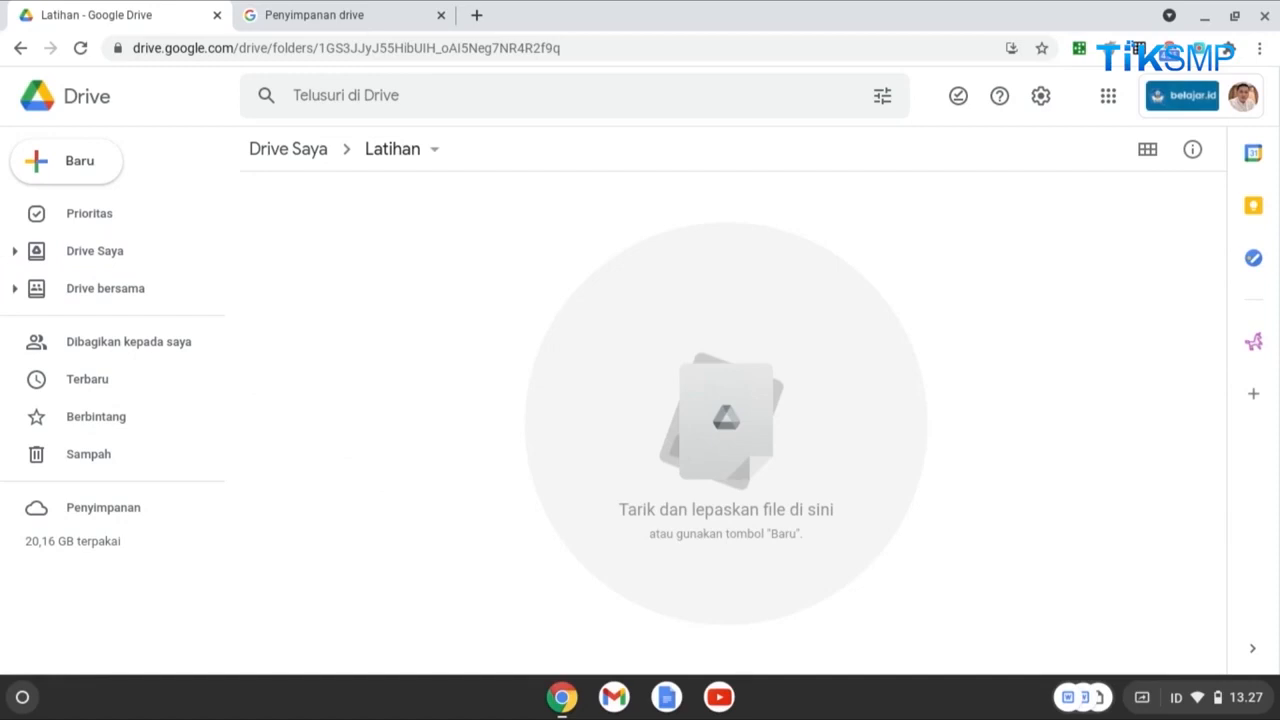
{"action": "right_click", "coordinate": [461, 304]}
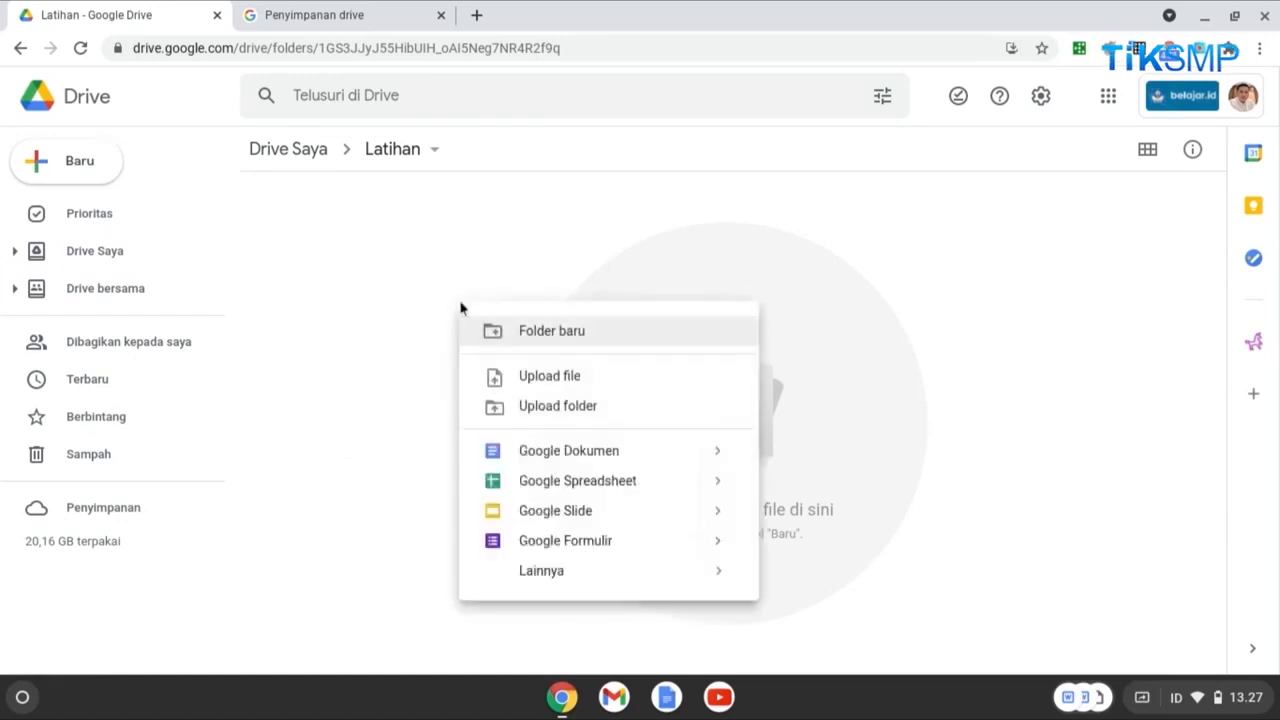
{"action": "left_click", "coordinate": [534, 386]}
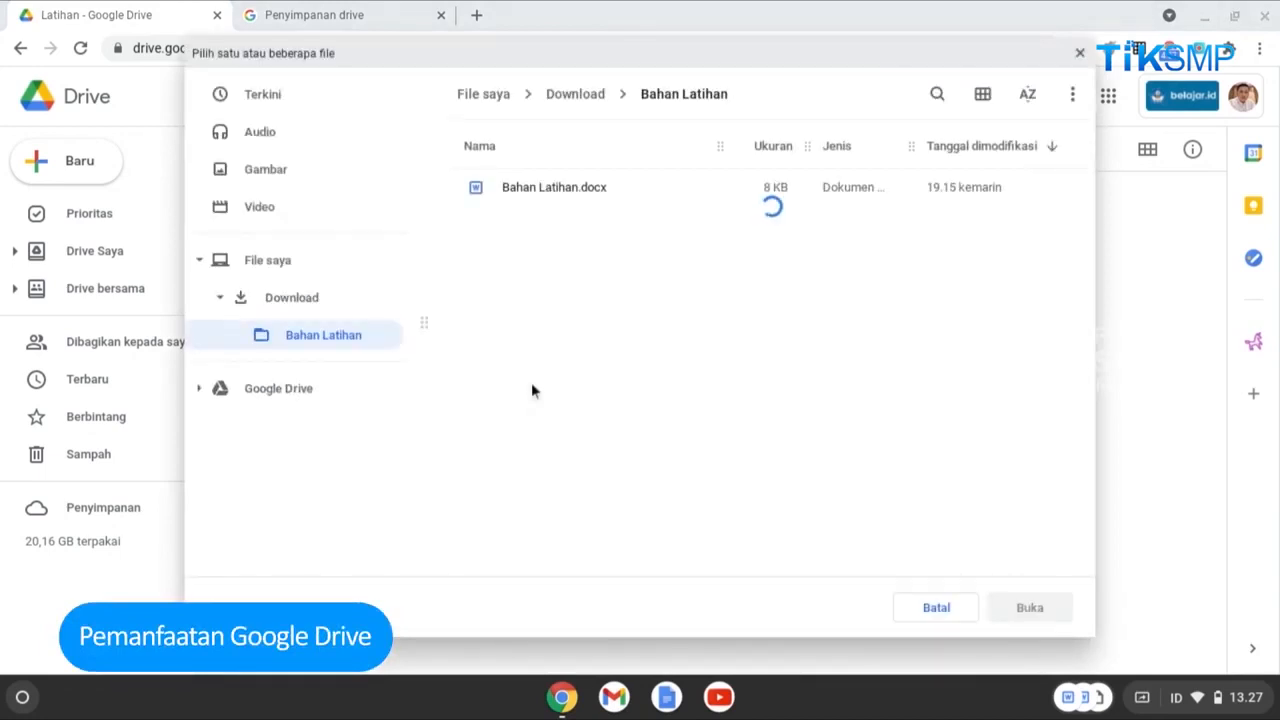
{"action": "left_click", "coordinate": [314, 297]}
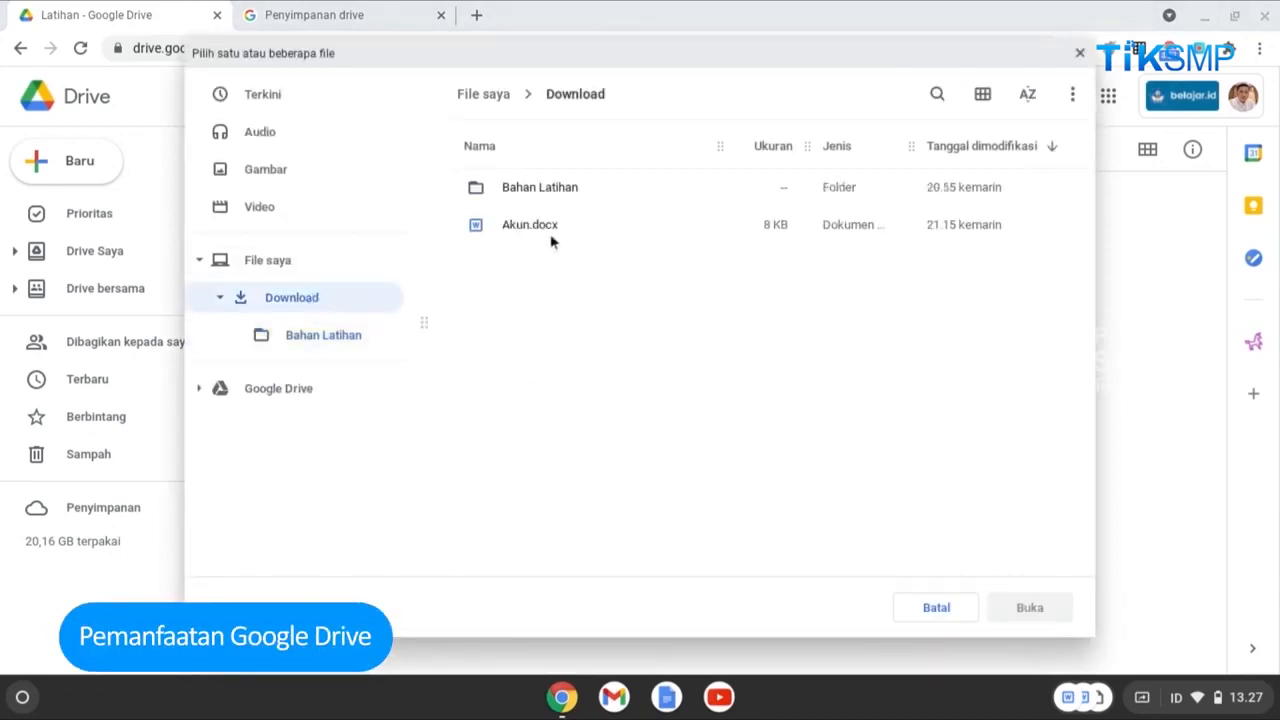
{"action": "left_click", "coordinate": [549, 240]}
{"action": "left_click", "coordinate": [1063, 617]}
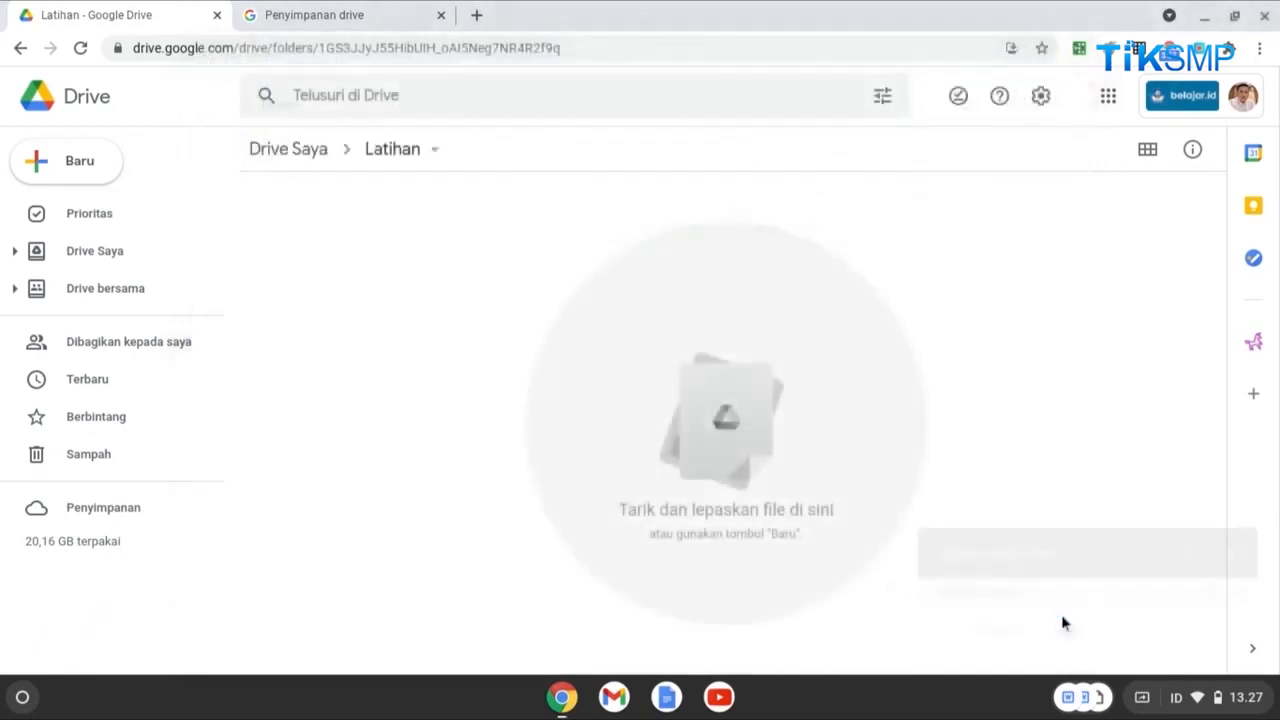
Upload the local Bahan Latihan folder from Download into the Latihan folder
{"action": "right_click", "coordinate": [451, 325]}
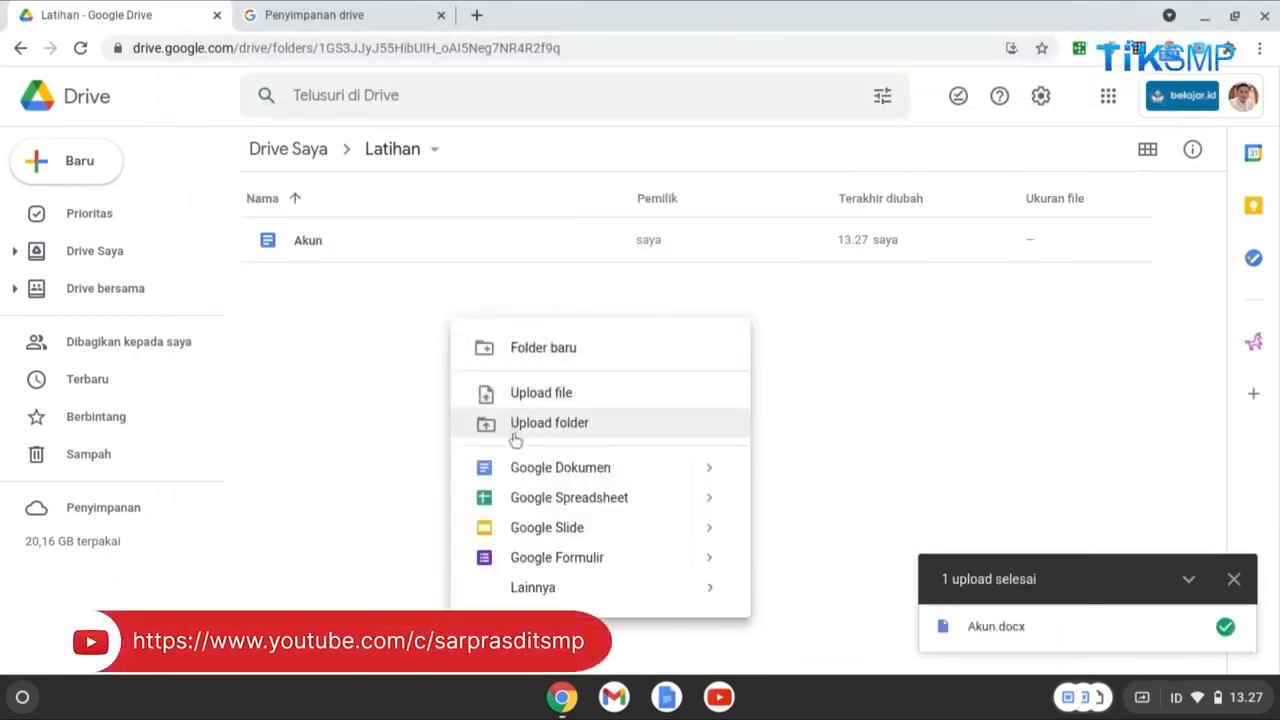
{"action": "left_click", "coordinate": [515, 440]}
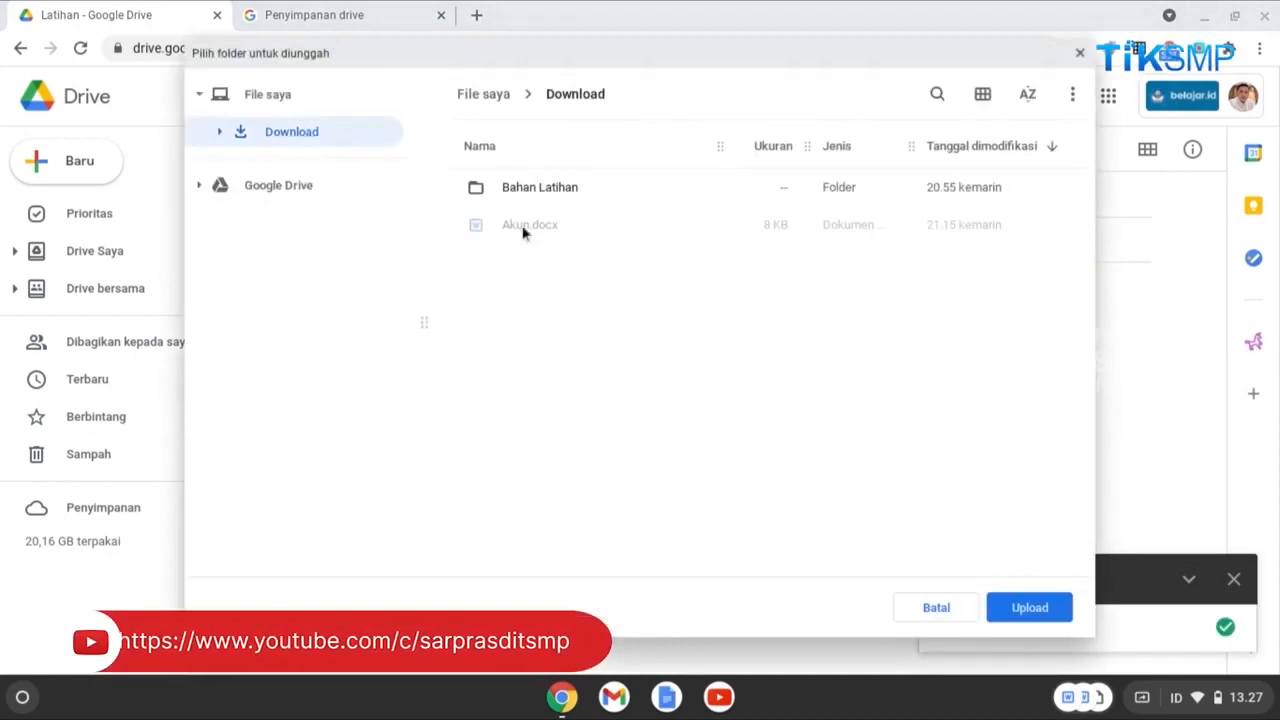
{"action": "left_click", "coordinate": [524, 196]}
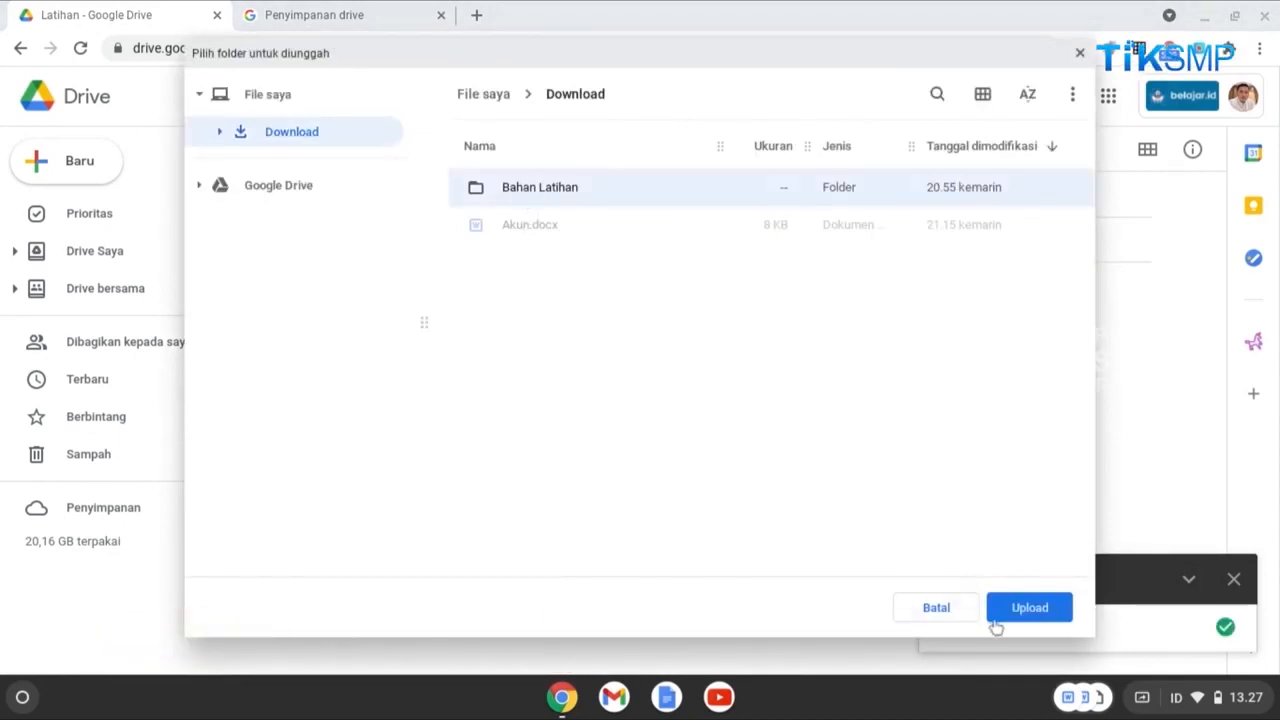
{"action": "left_click", "coordinate": [1020, 607]}
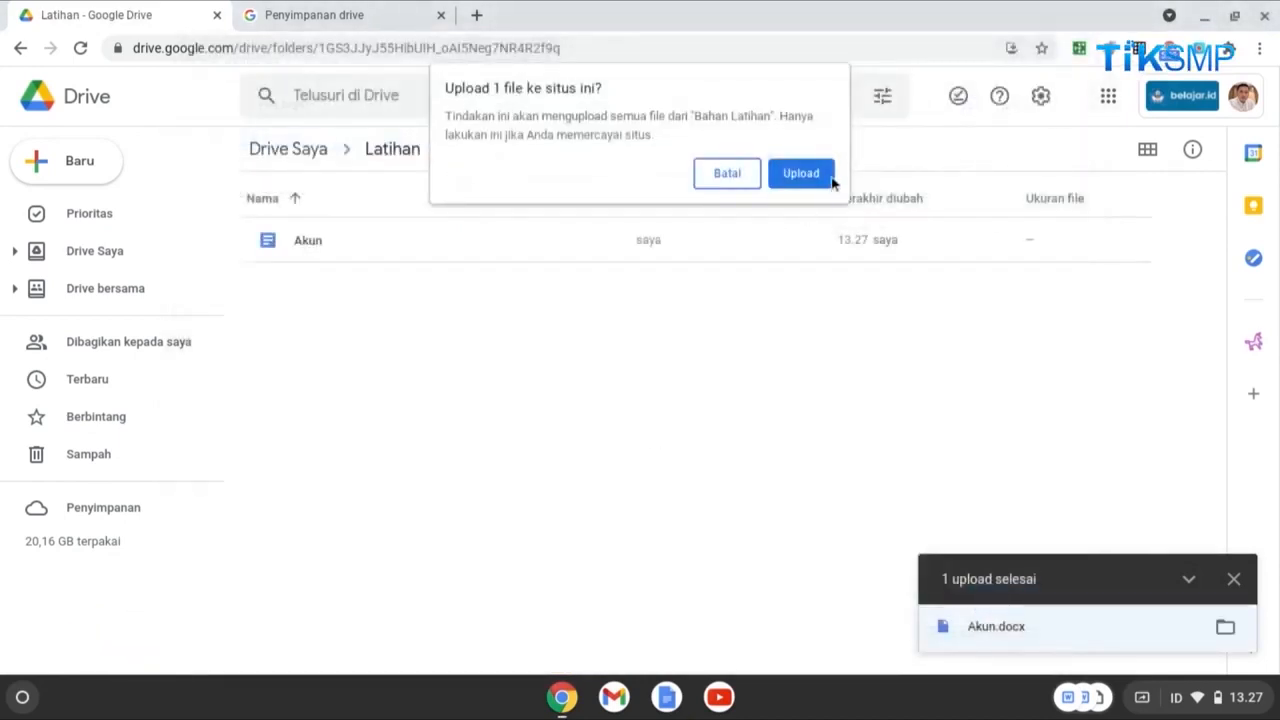
{"action": "left_click", "coordinate": [800, 174]}
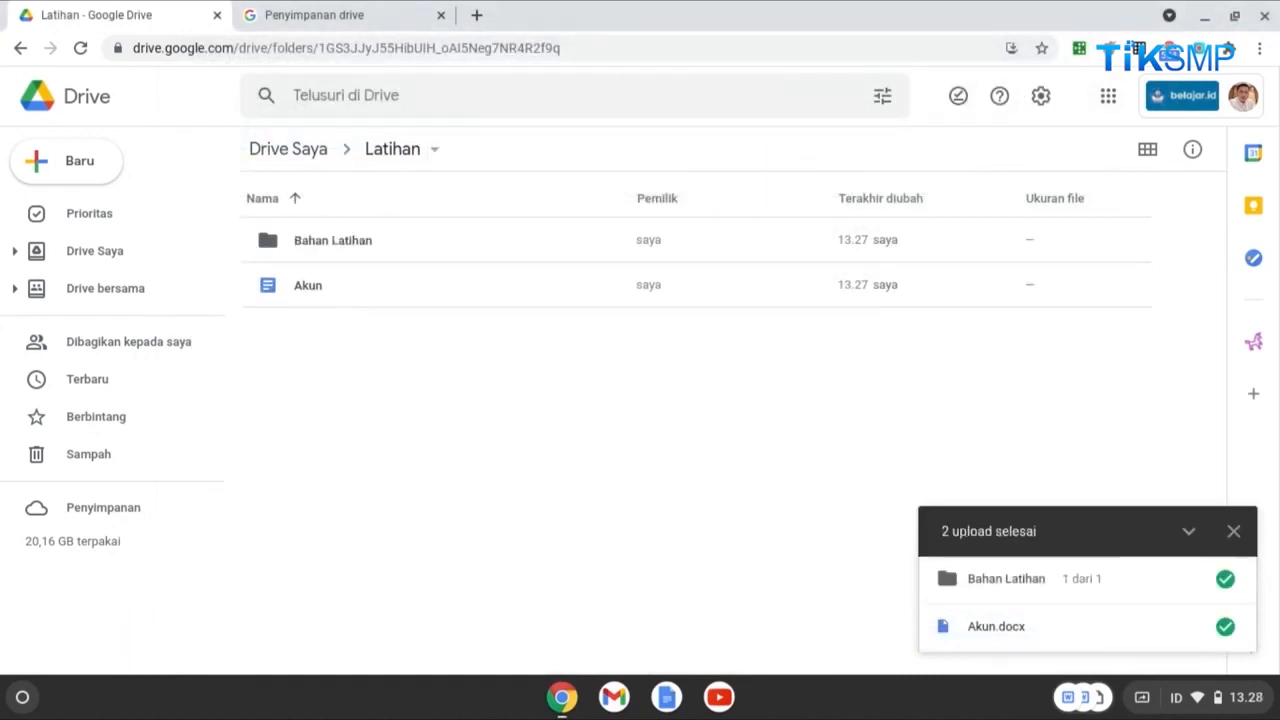
Open the uploaded Bahan Latihan folder and copy its link from the sharing options, checking the suggested people there
{"action": "double_click", "coordinate": [388, 250]}
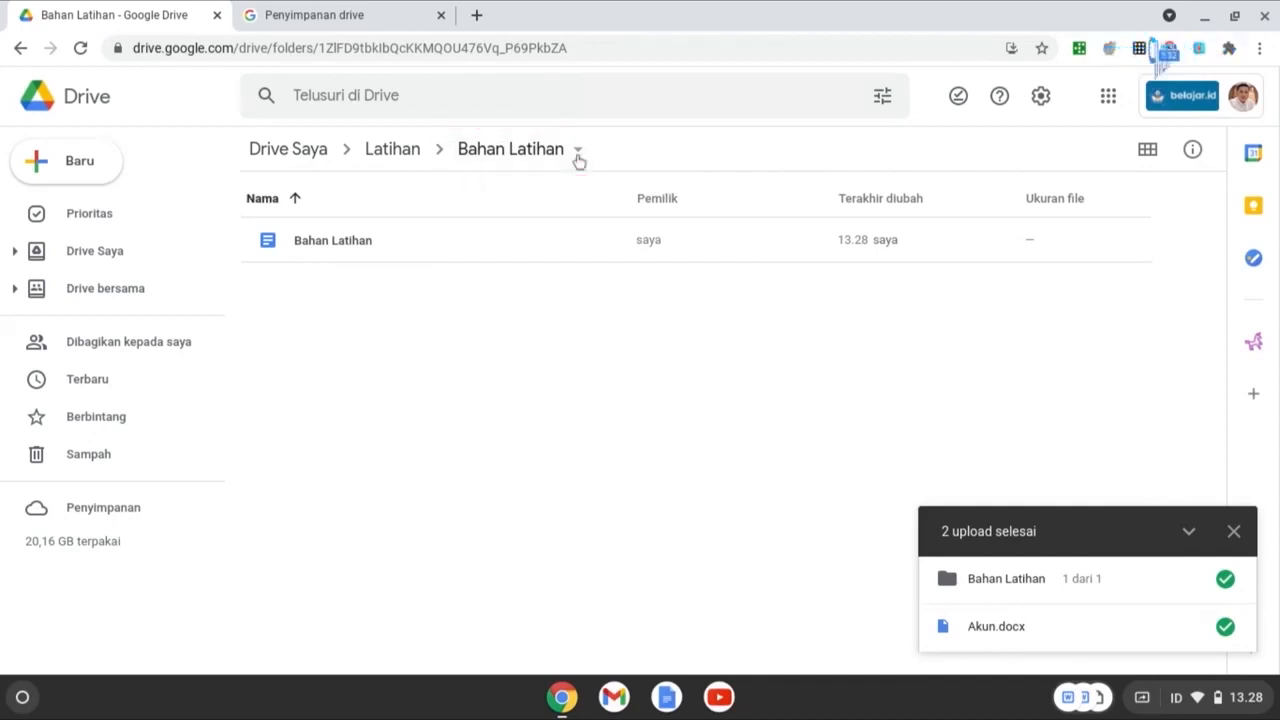
{"action": "left_click", "coordinate": [578, 157]}
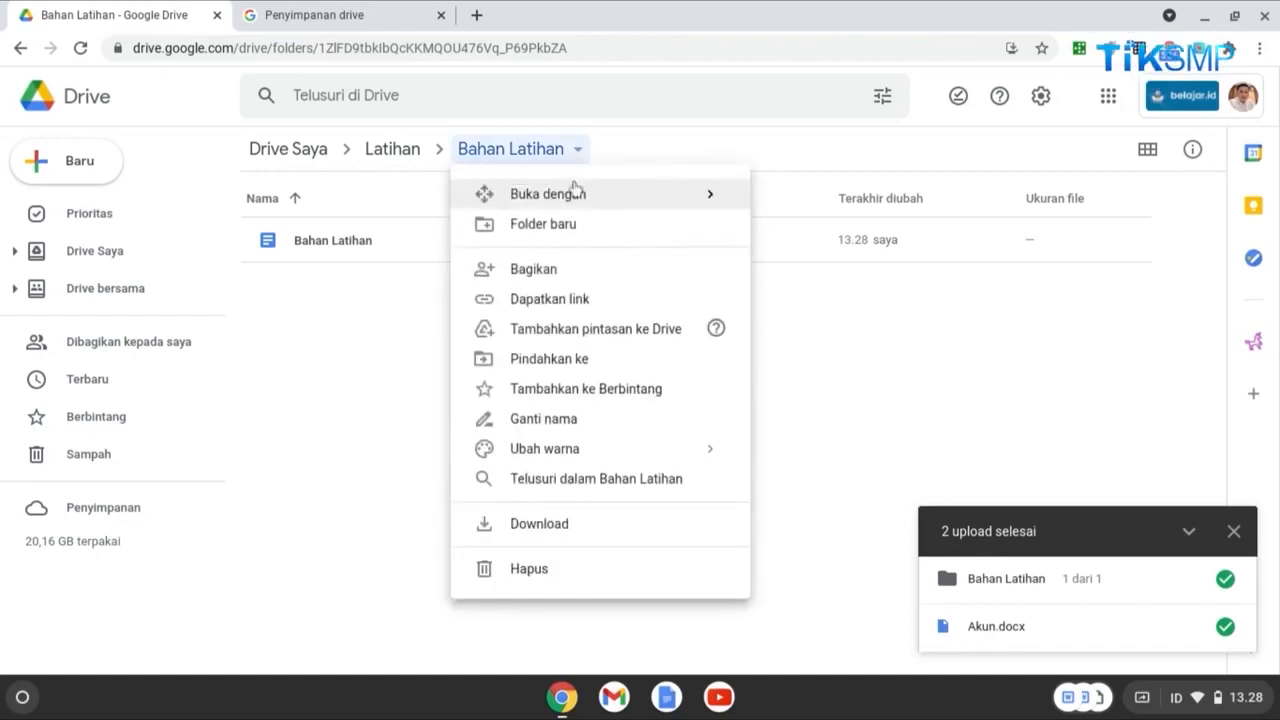
{"action": "left_click", "coordinate": [553, 272]}
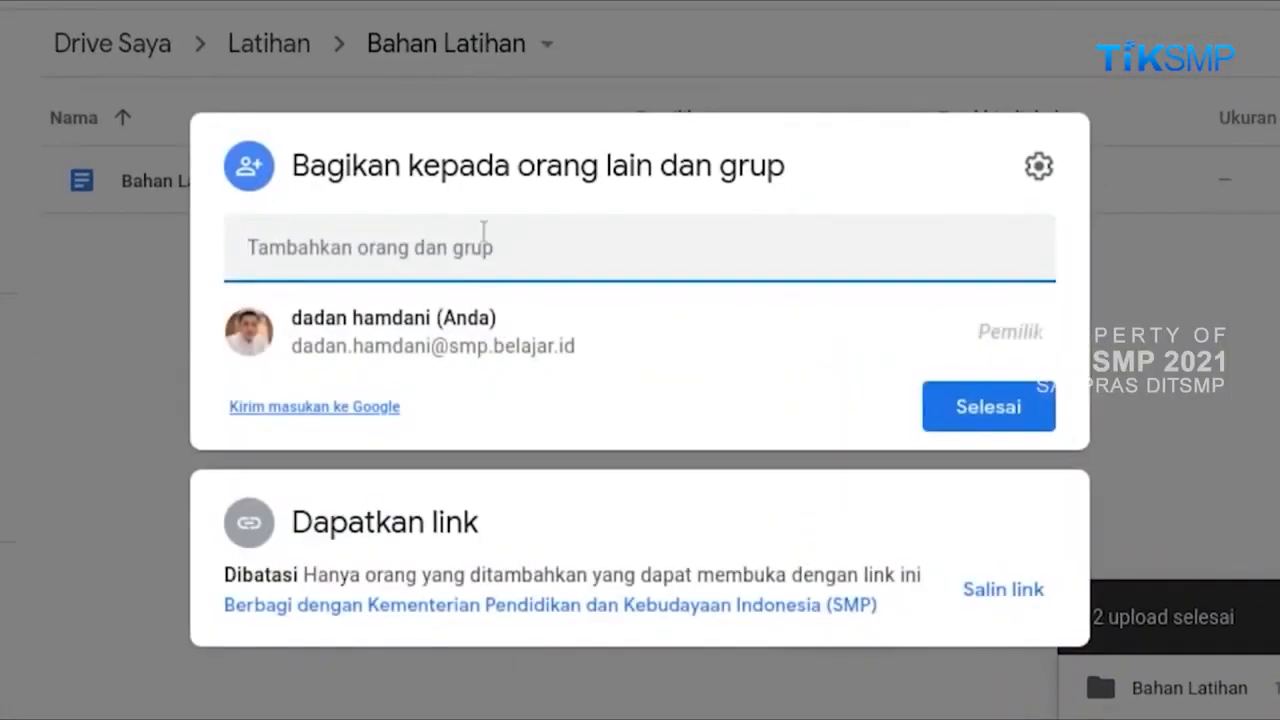
{"action": "left_click", "coordinate": [483, 232]}
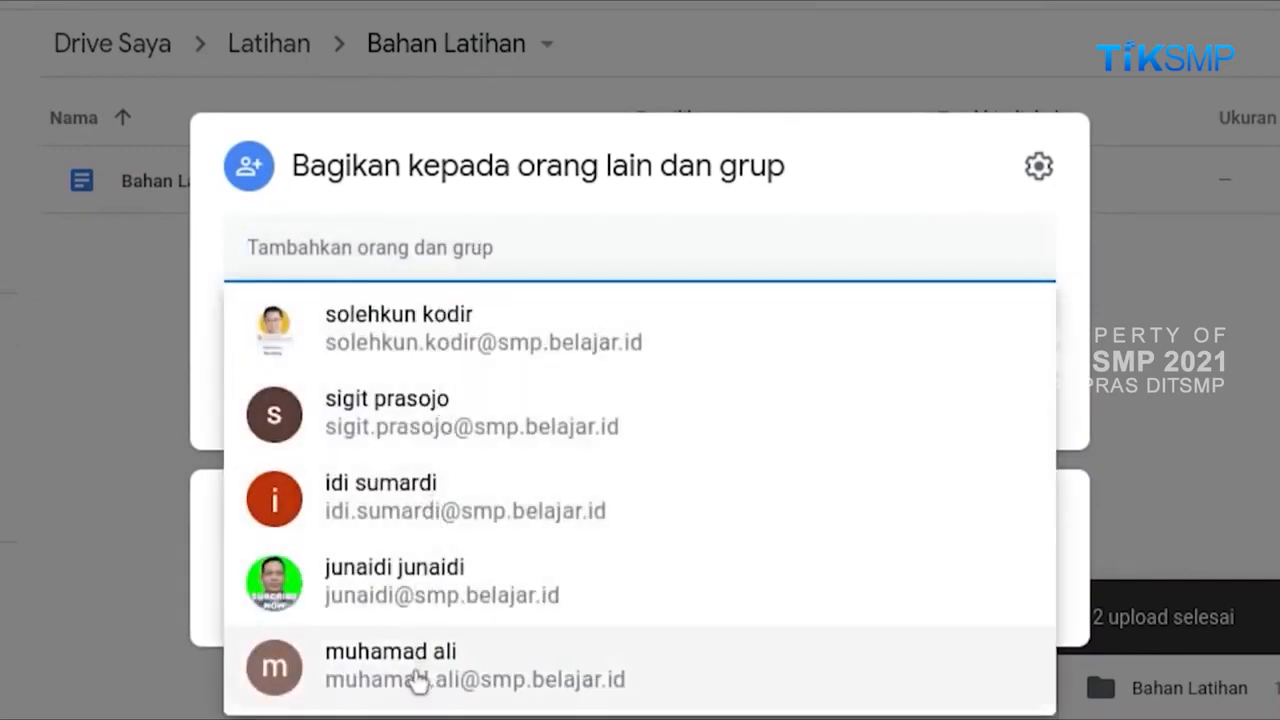
{"action": "left_click", "coordinate": [918, 175]}
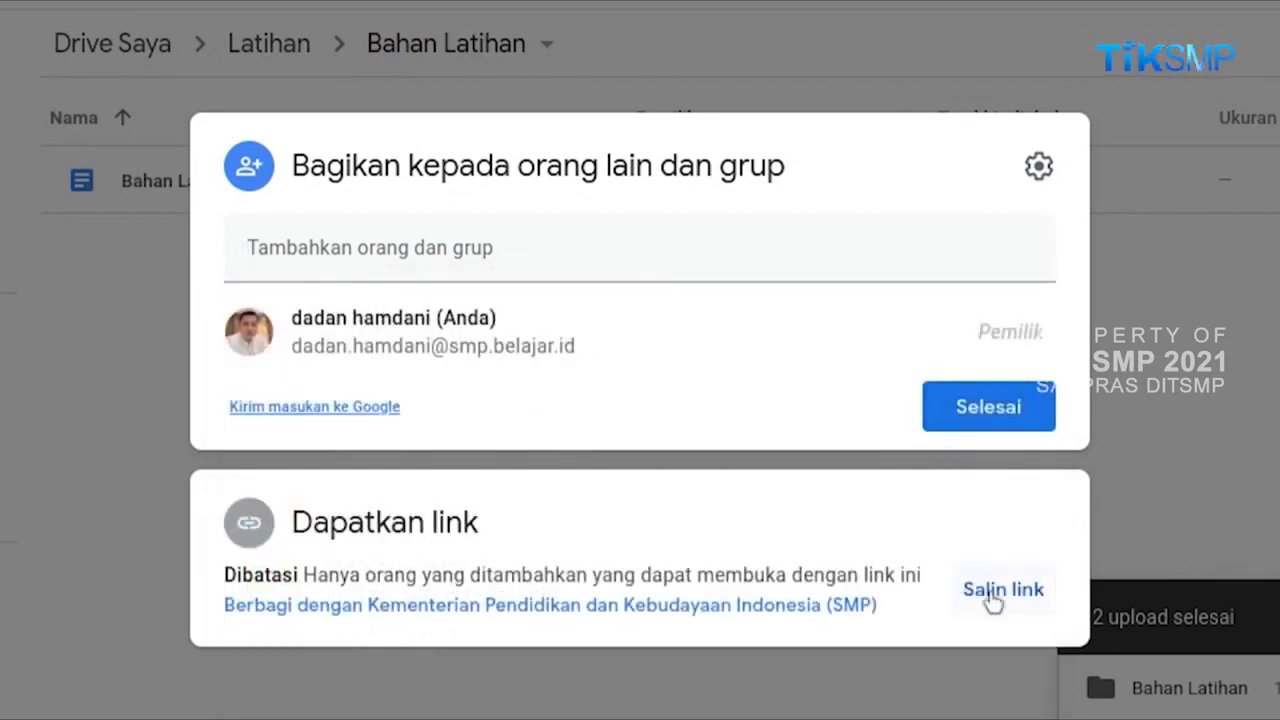
{"action": "left_click", "coordinate": [993, 599]}
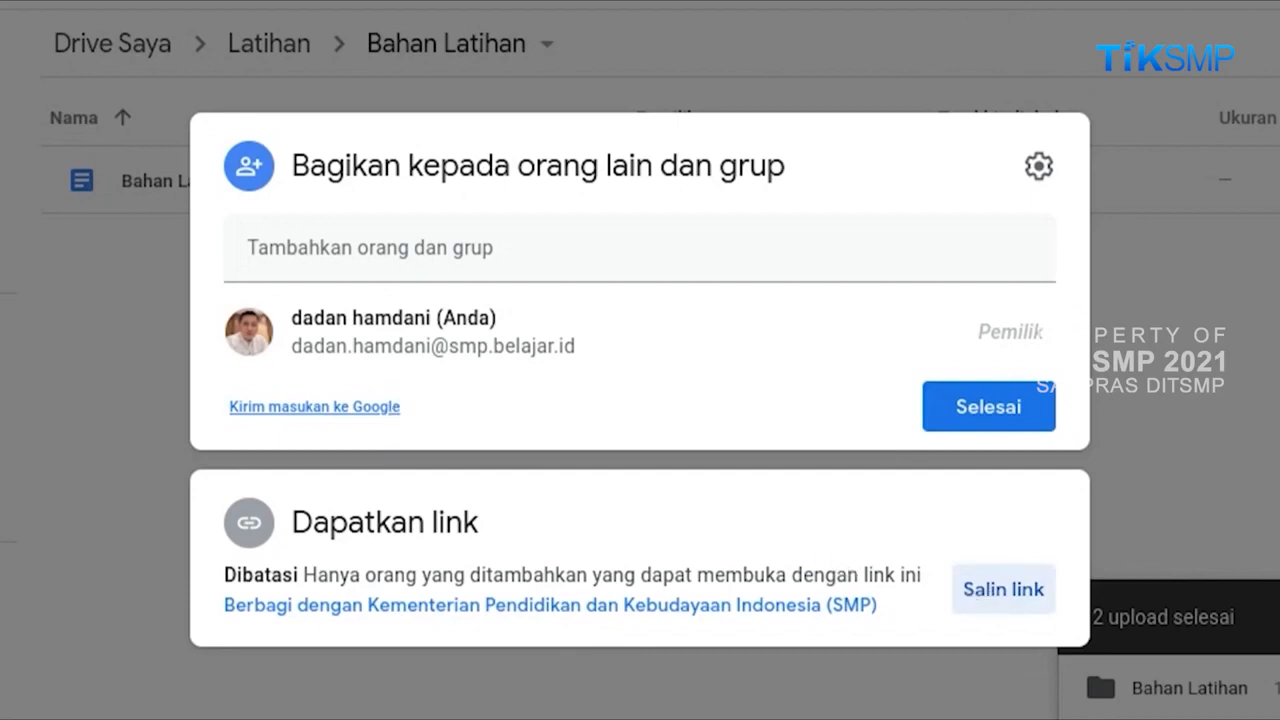
{"action": "left_click", "coordinate": [1201, 378]}
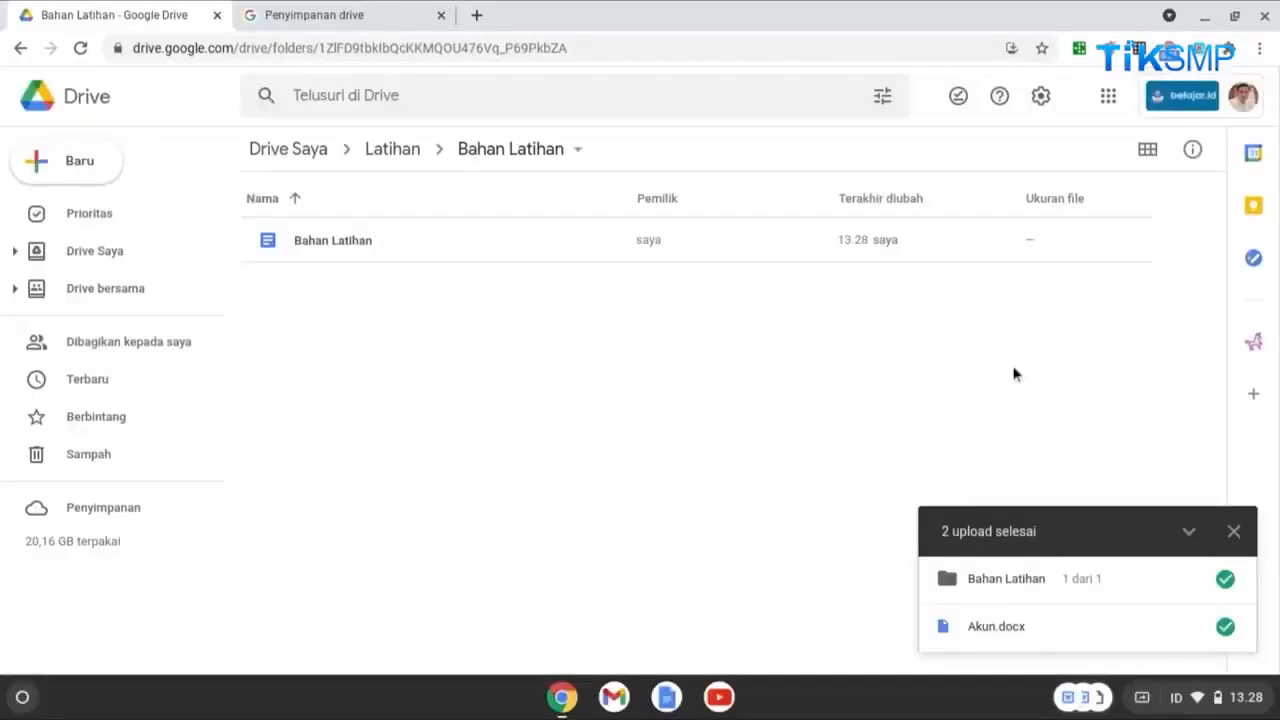
Open the sharing options of the Bahan Latihan document, check the suggested people, and copy its link
{"action": "right_click", "coordinate": [337, 249]}
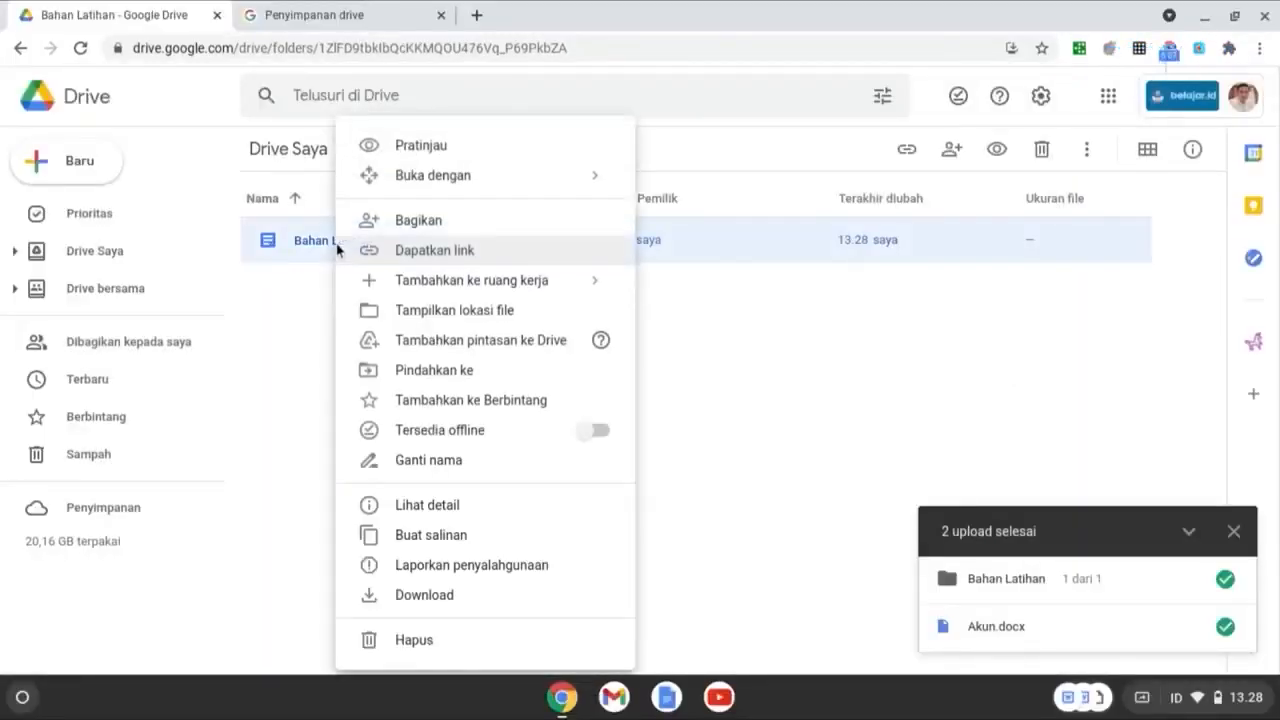
{"action": "left_click", "coordinate": [427, 232]}
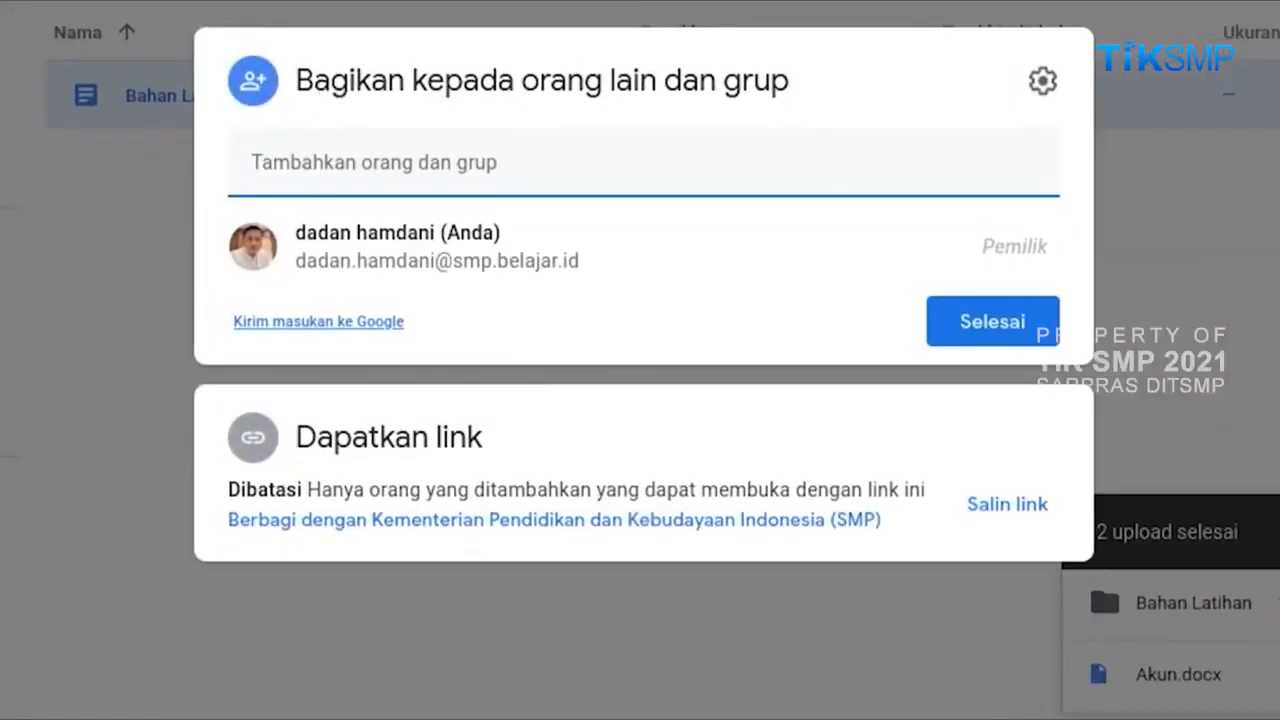
{"action": "left_click", "coordinate": [343, 168]}
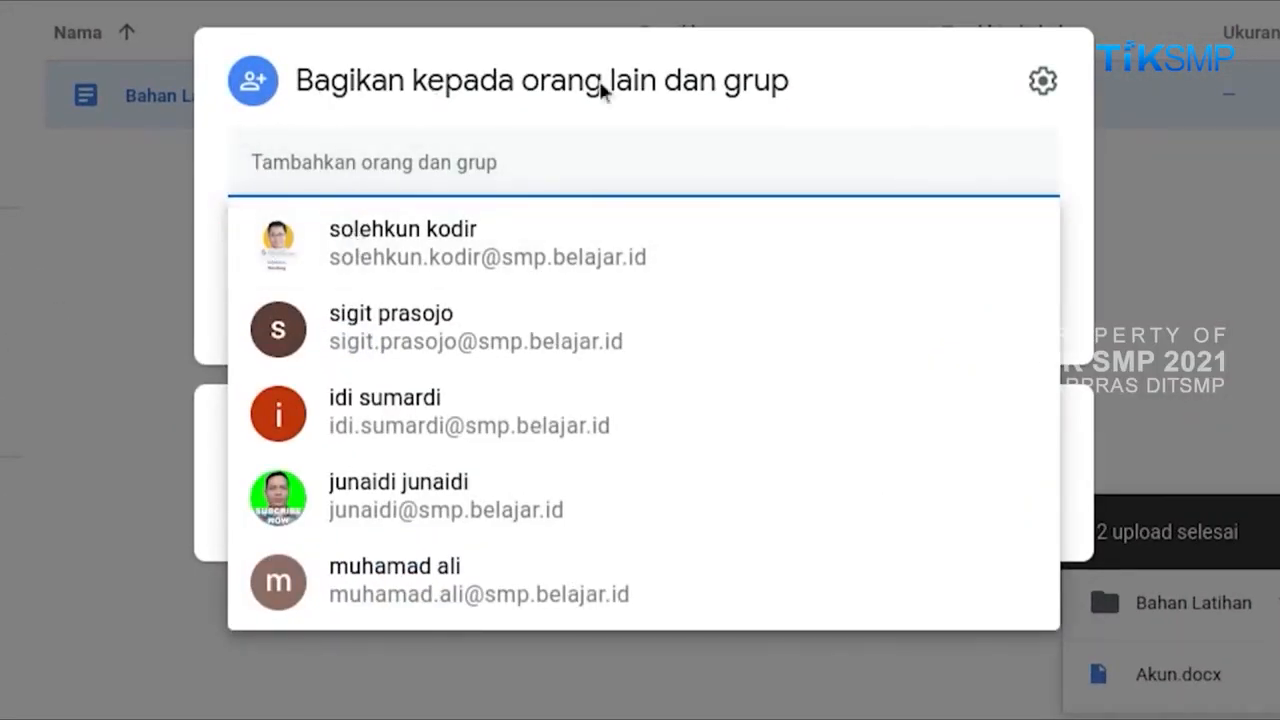
{"action": "left_click", "coordinate": [876, 89]}
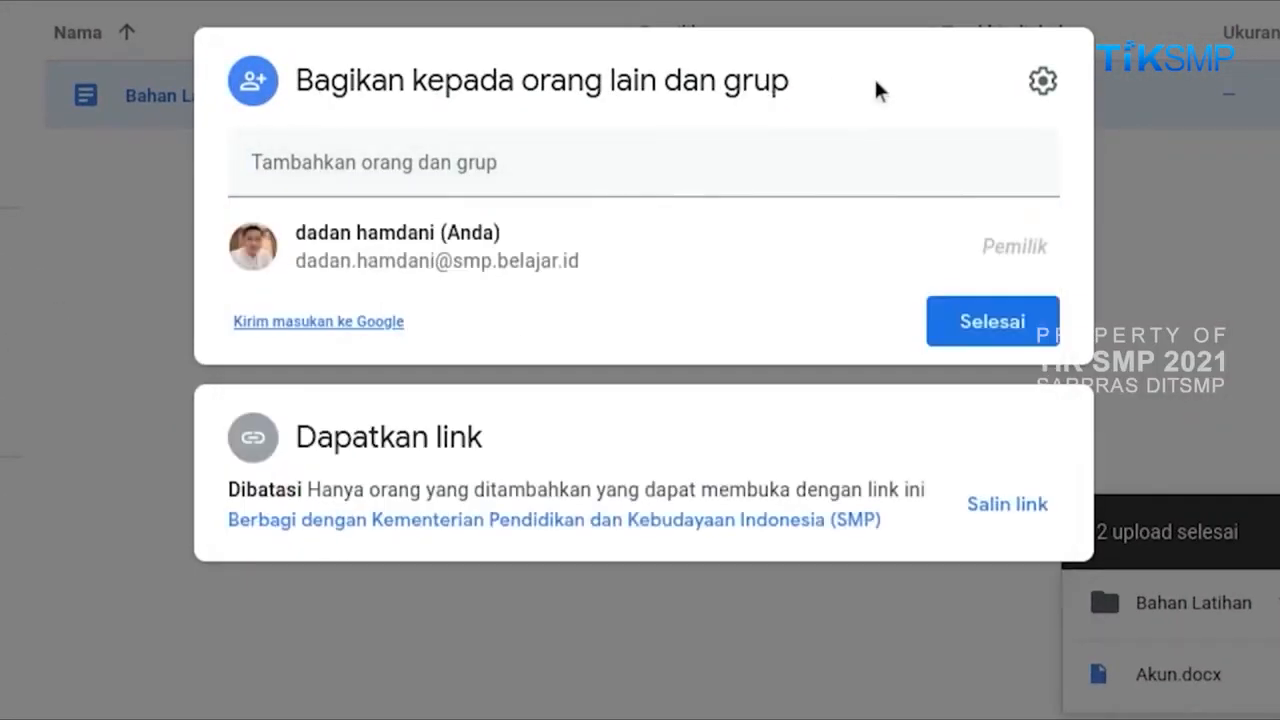
{"action": "left_click", "coordinate": [1022, 518]}
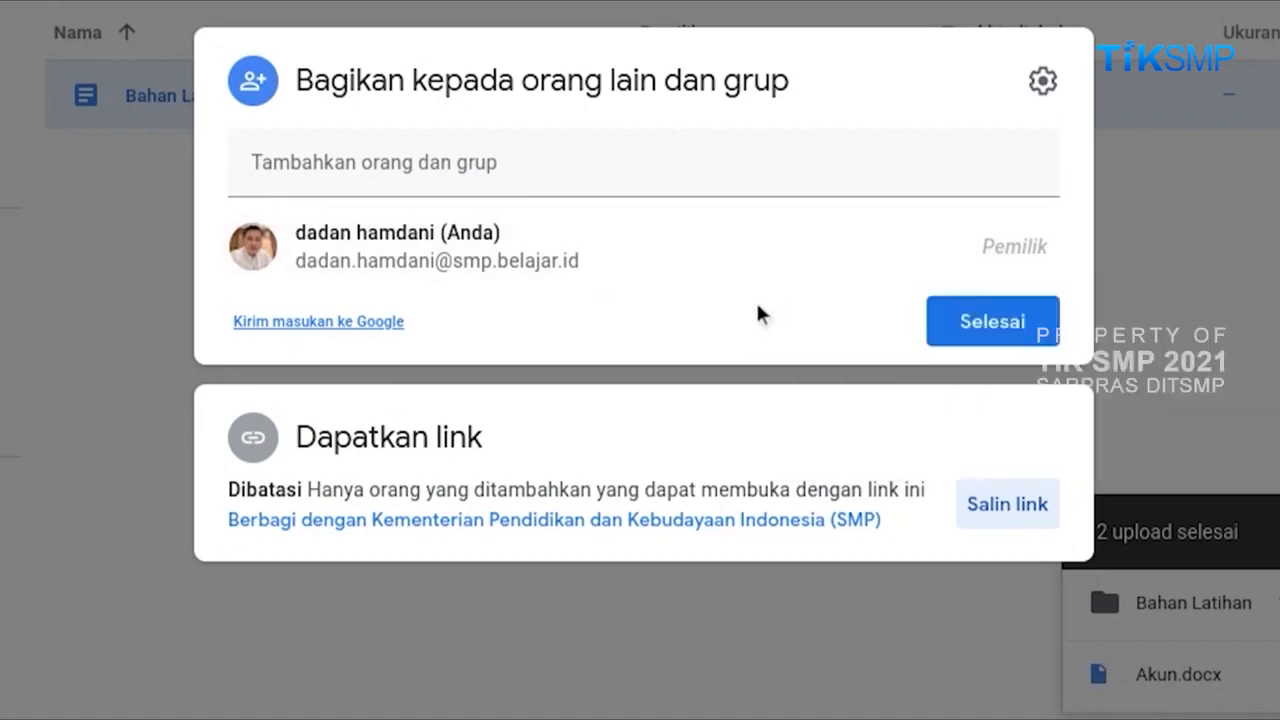
Turn off editors' permission to change access and share, and viewers' and commenters' option to download, print and copy, for the document
{"action": "left_click", "coordinate": [1047, 86]}
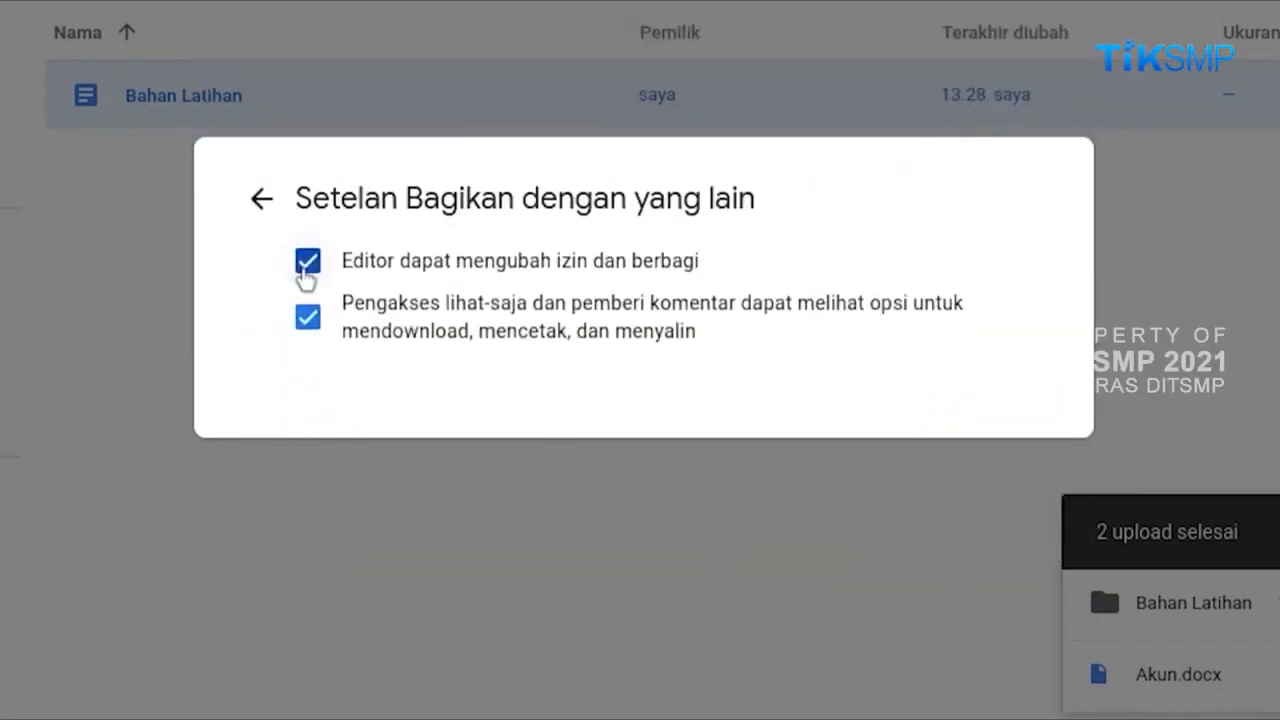
{"action": "left_click", "coordinate": [307, 262]}
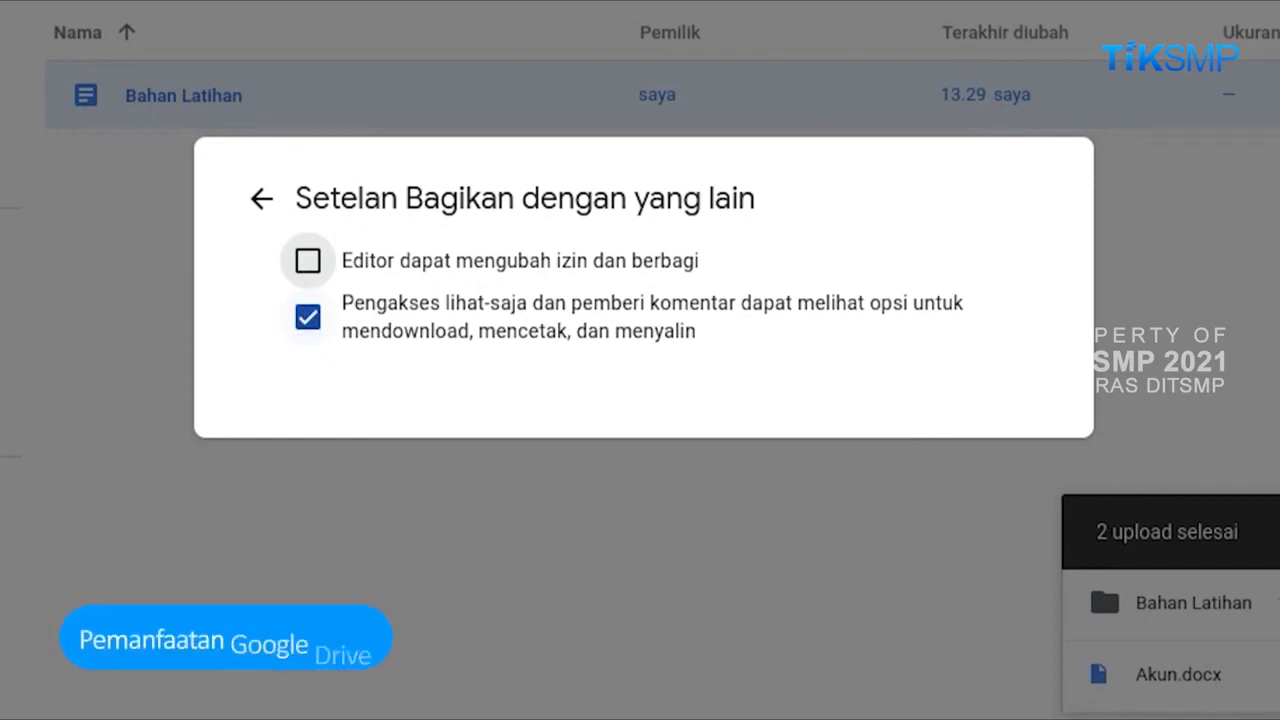
{"action": "left_click", "coordinate": [306, 326]}
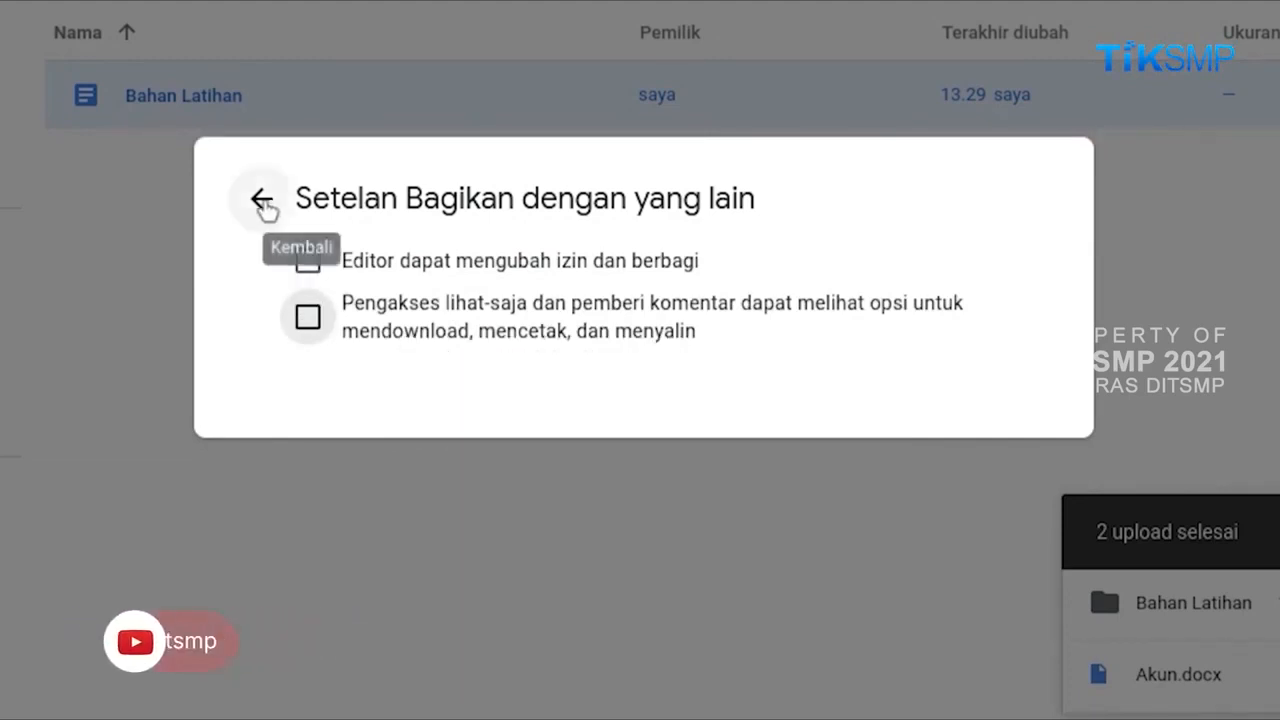
{"action": "left_click", "coordinate": [262, 201]}
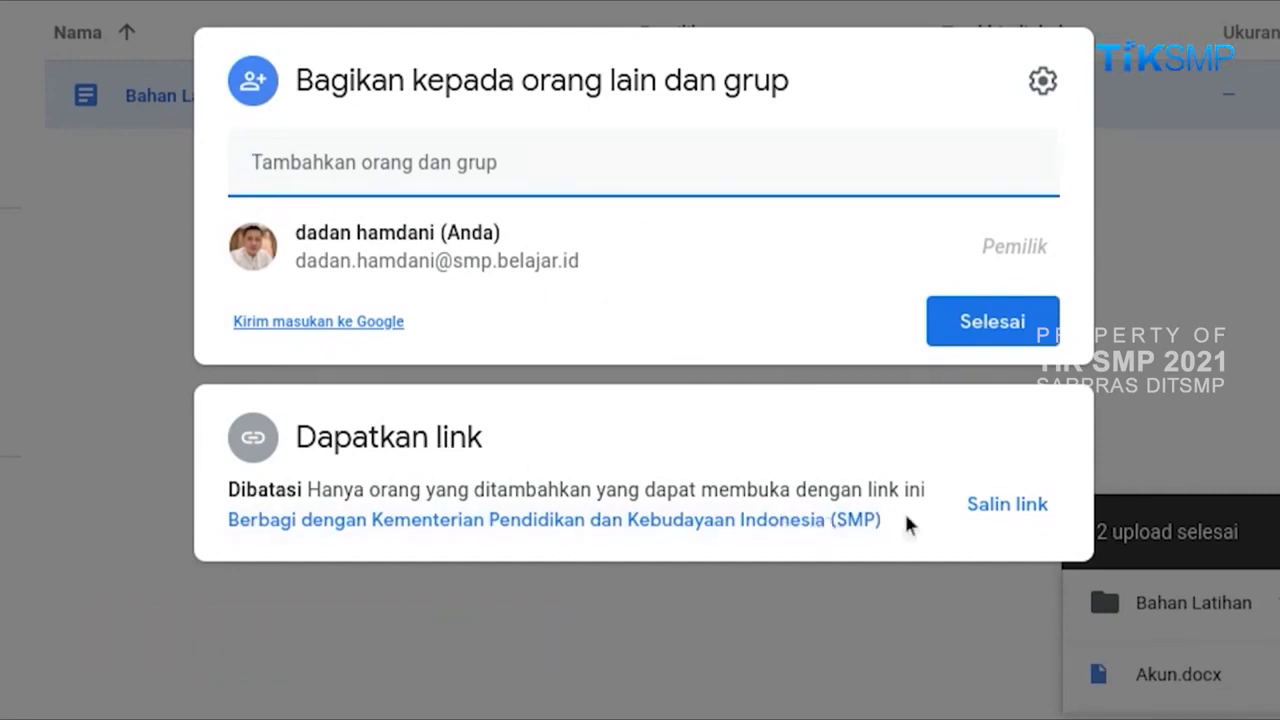
Enable link sharing for the document, set its access to Siapa saja yang memiliki link, and open the access role choices
{"action": "left_click", "coordinate": [723, 519]}
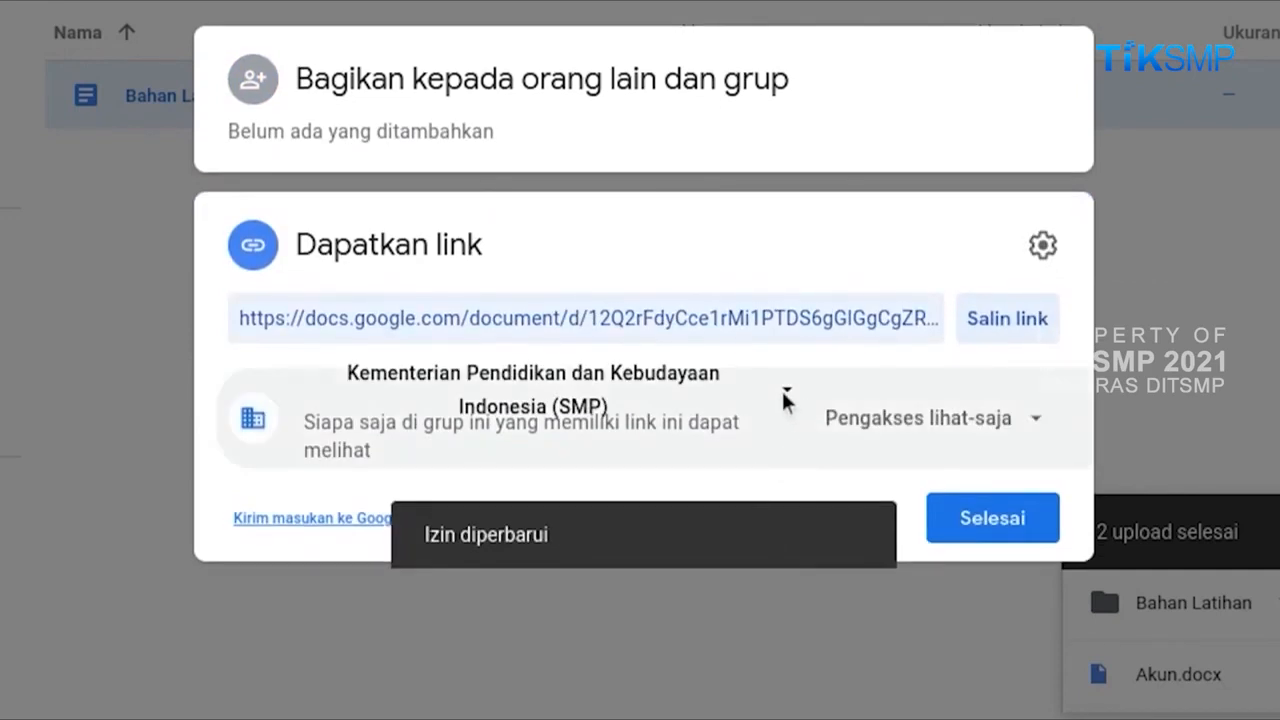
{"action": "left_click", "coordinate": [785, 398]}
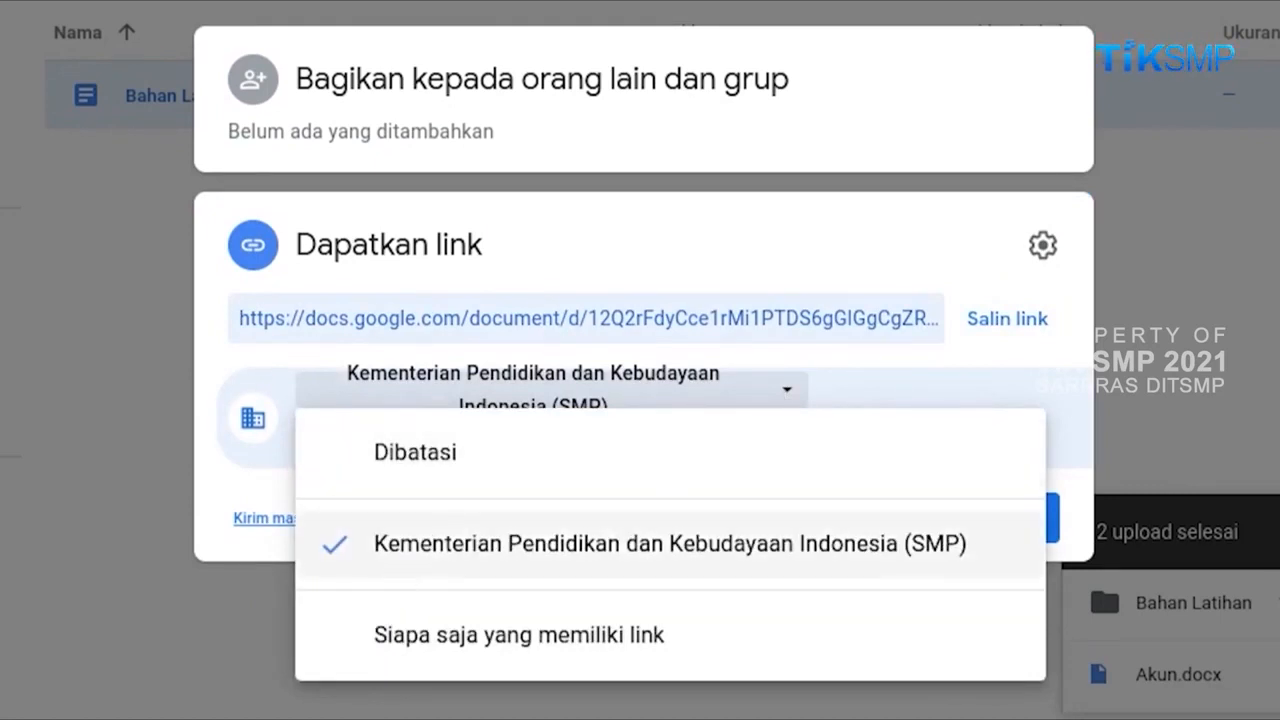
{"action": "left_click", "coordinate": [388, 648]}
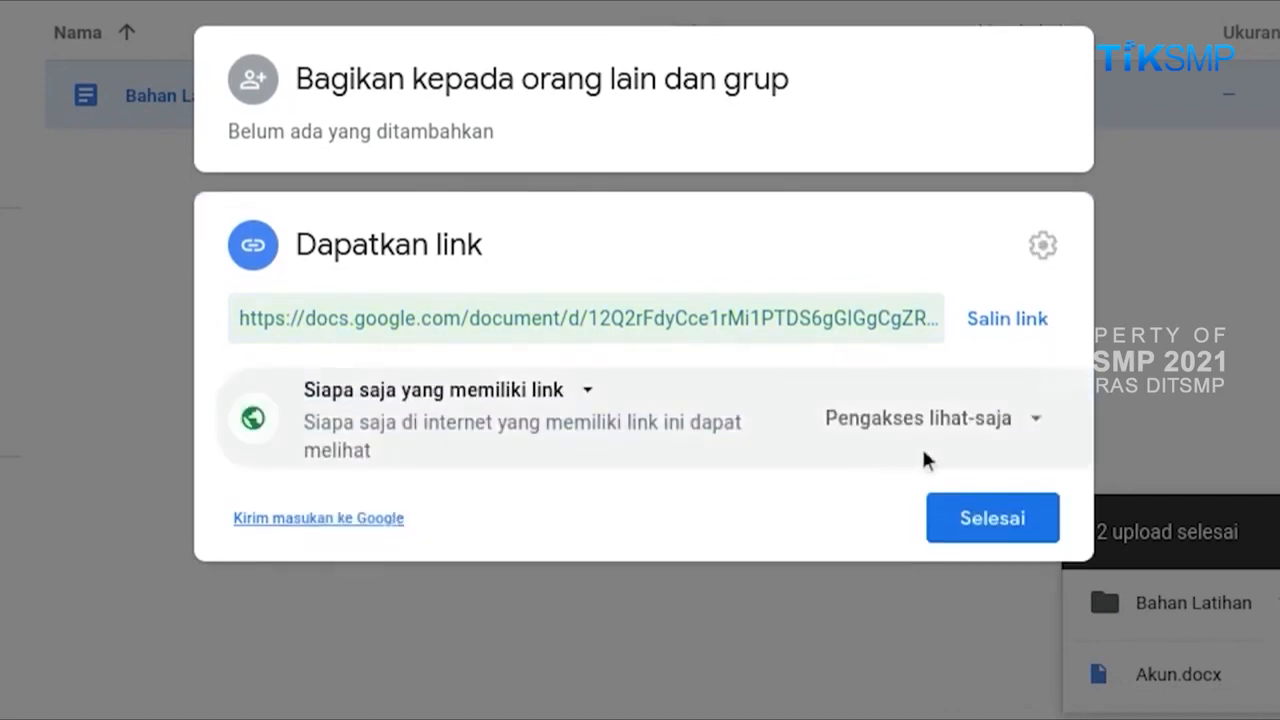
{"action": "left_click", "coordinate": [1044, 435]}
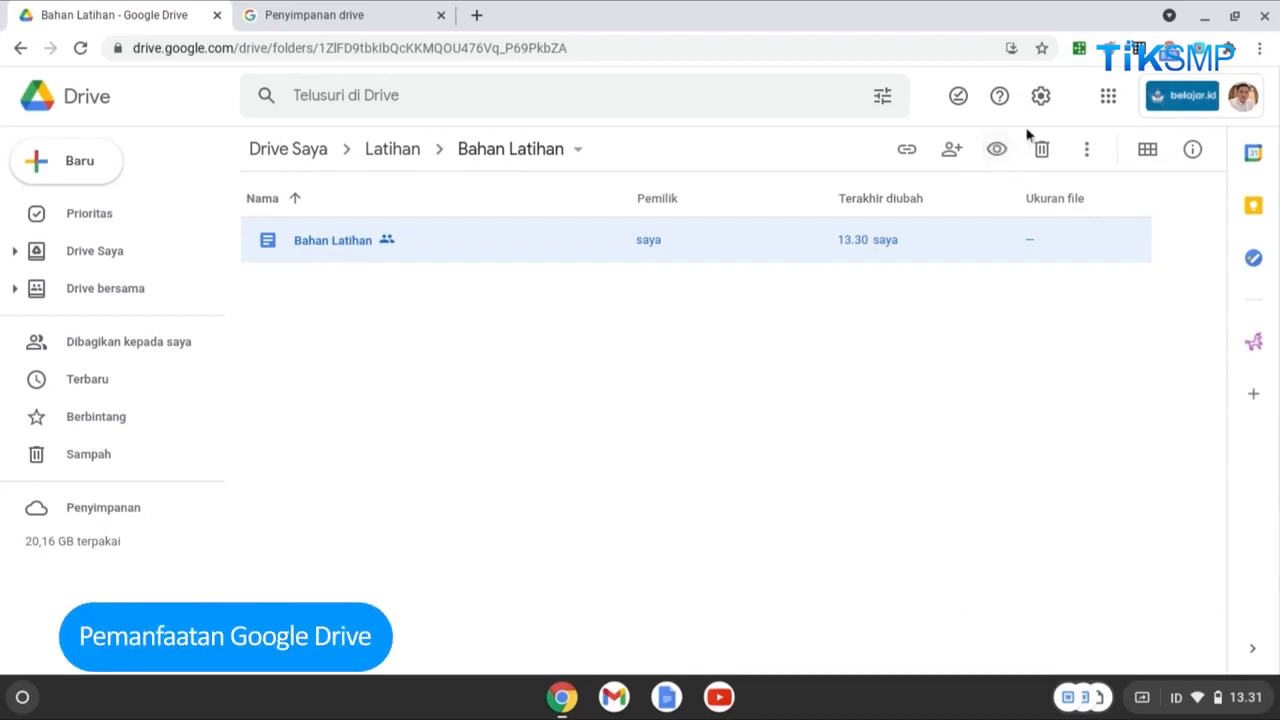
Open the Drive settings and review the general (Umum) and notification (Notifikasi) options
{"action": "left_click", "coordinate": [1041, 100]}
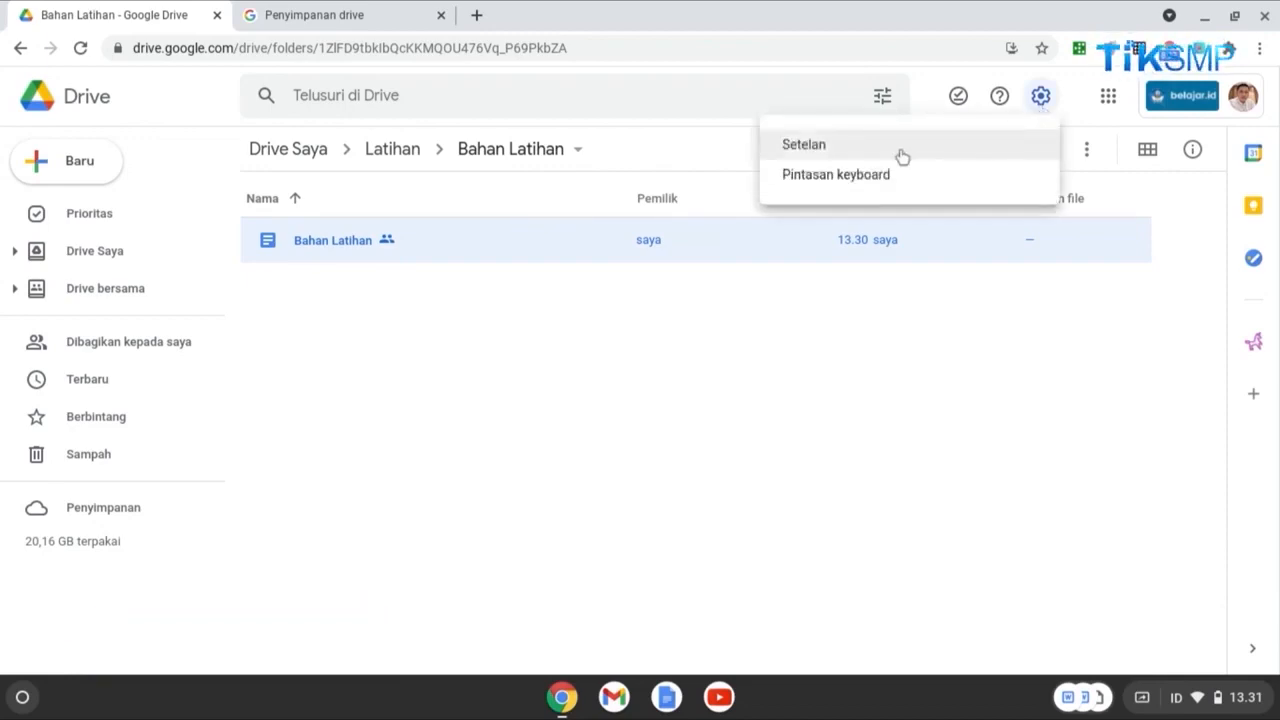
{"action": "left_click", "coordinate": [902, 157]}
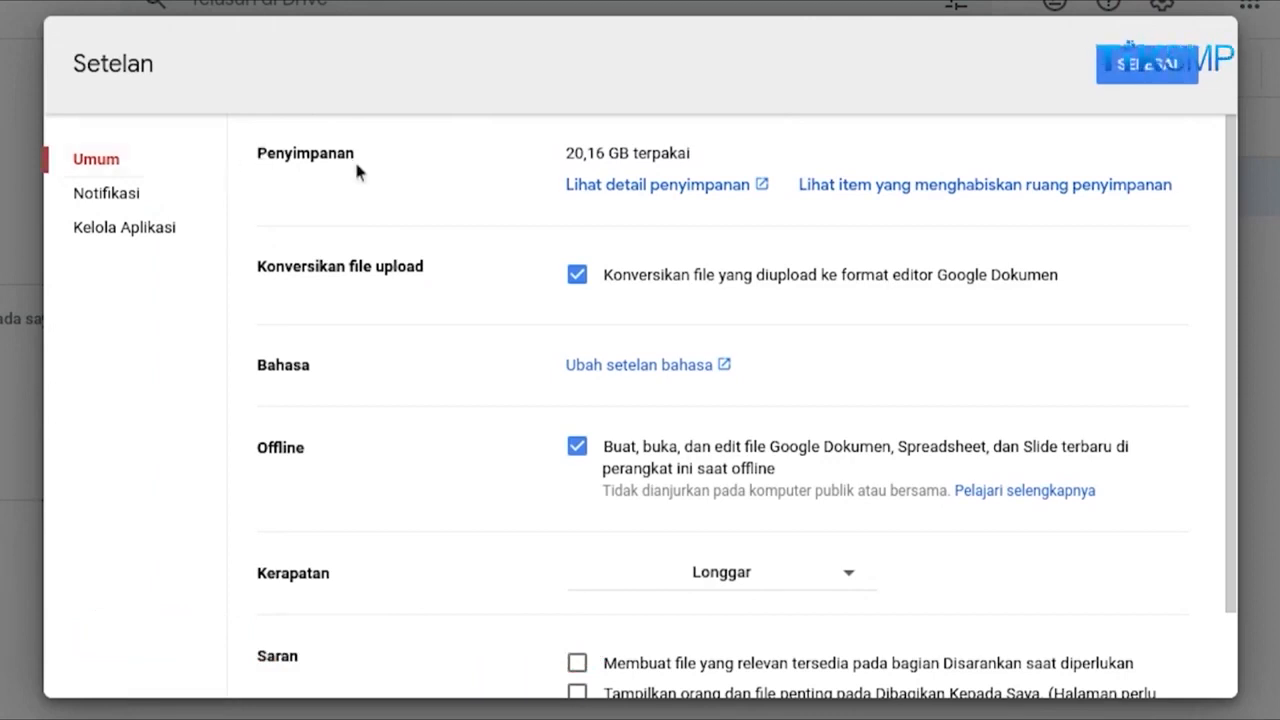
{"action": "scroll", "coordinate": [356, 172], "scroll_direction": "down", "scroll_amount": 2}
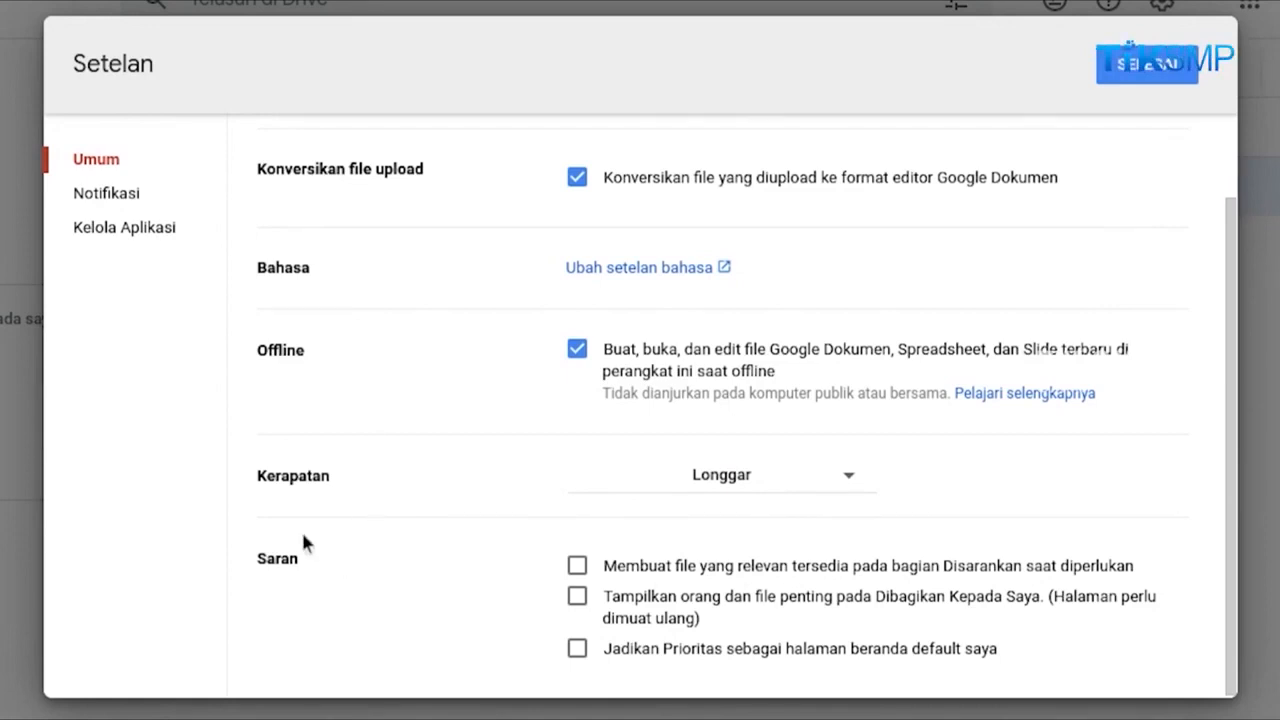
{"action": "left_click", "coordinate": [163, 210]}
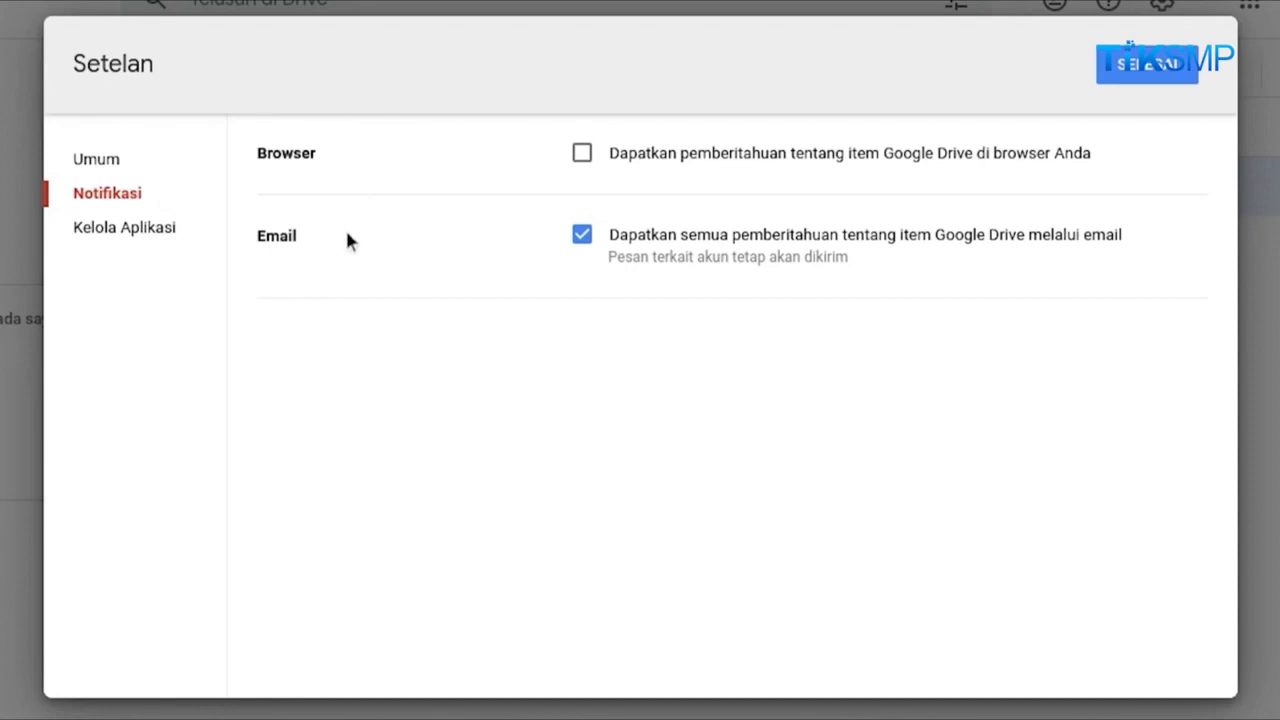
Browse the apps connected to Drive under Kelola Aplikasi and their default-use options
{"action": "left_click", "coordinate": [168, 232]}
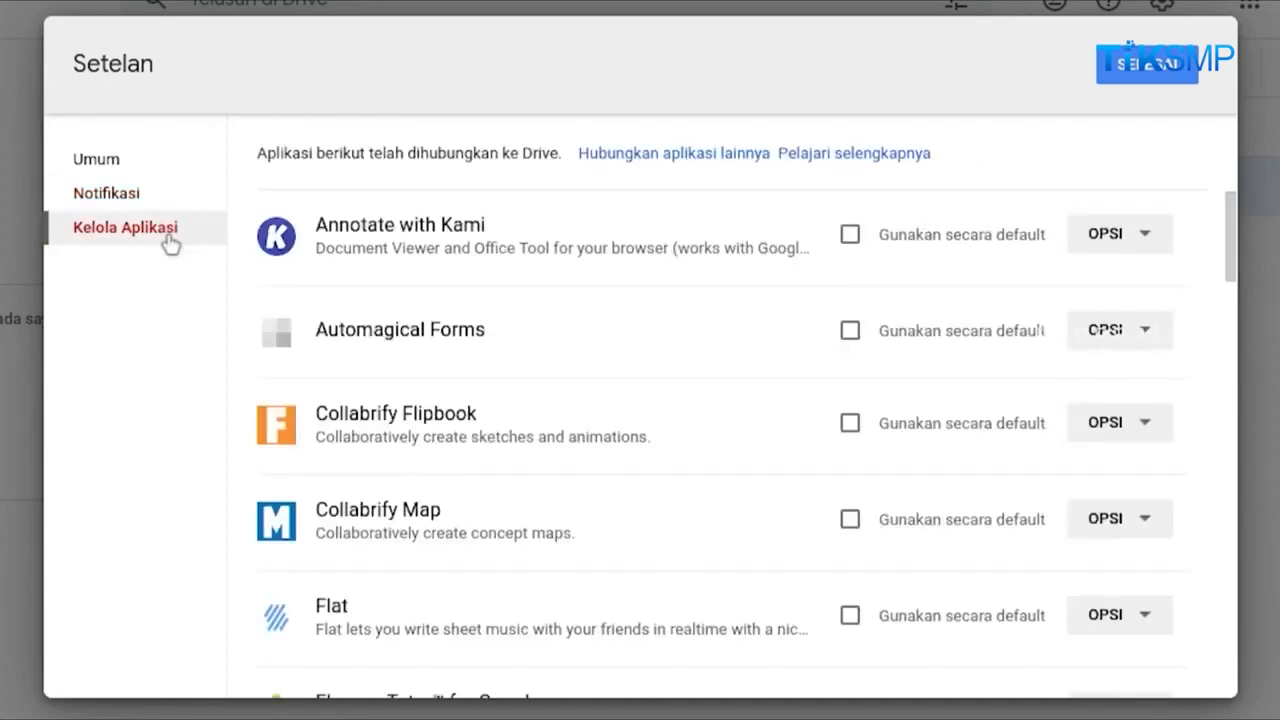
{"action": "scroll", "coordinate": [660, 282], "scroll_direction": "down", "scroll_amount": 3}
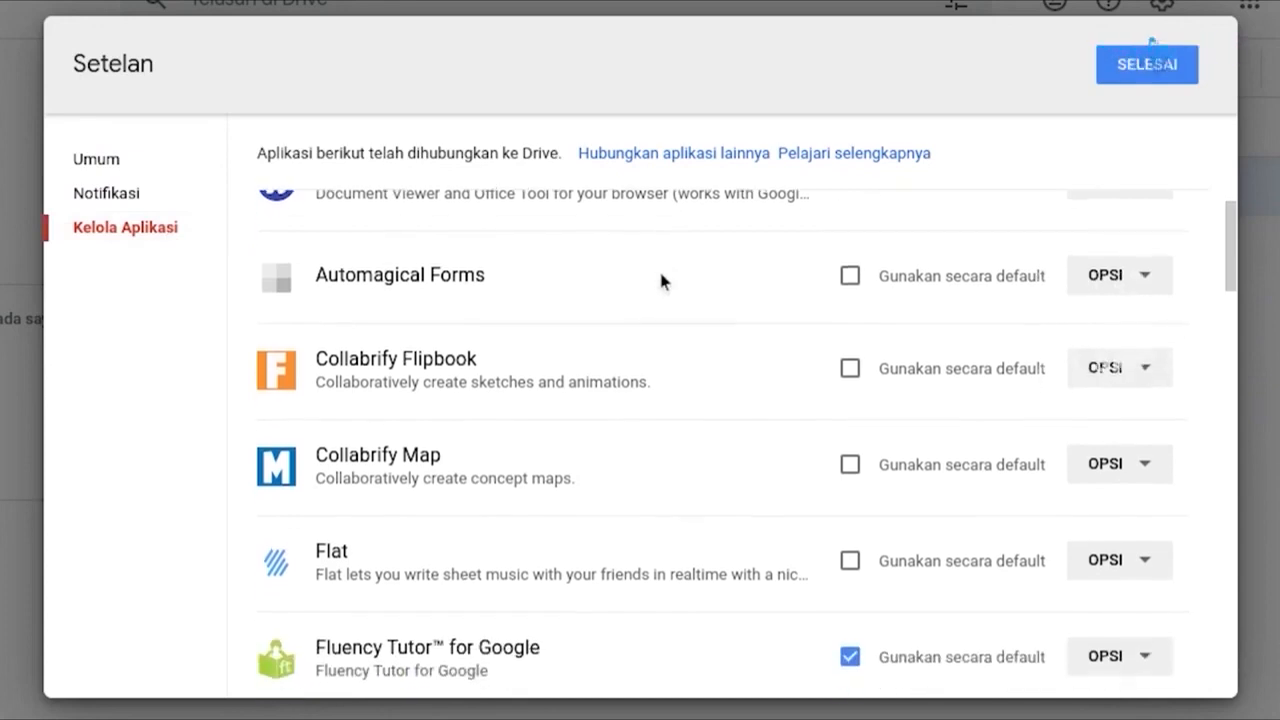
{"action": "scroll", "coordinate": [1105, 374], "scroll_direction": "down", "scroll_amount": 6}
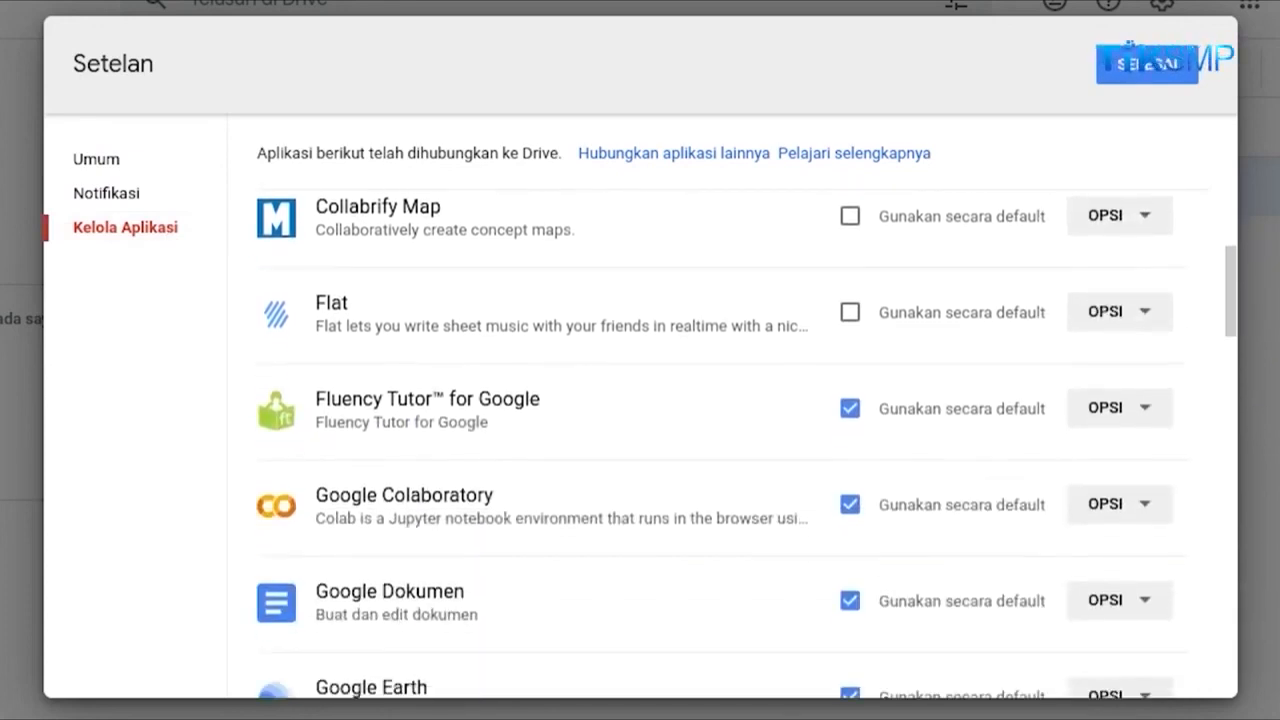
{"action": "scroll", "coordinate": [1105, 364], "scroll_direction": "down", "scroll_amount": 11}
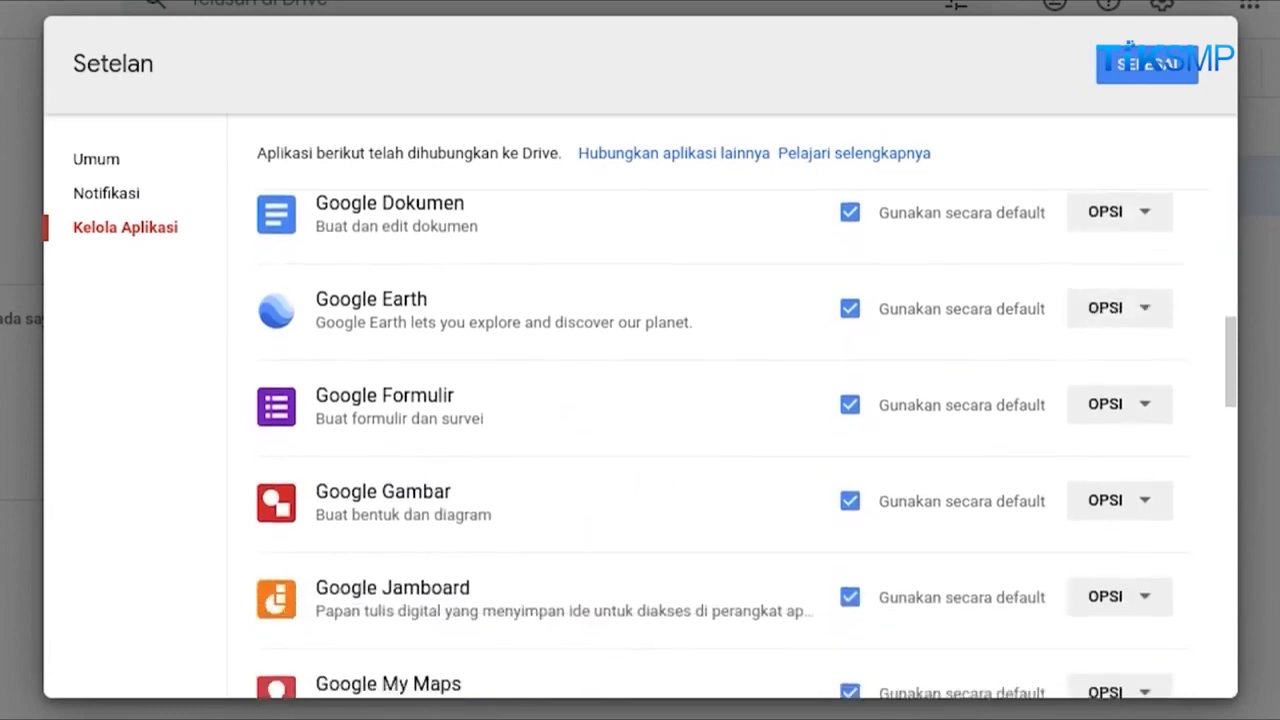
{"action": "scroll", "coordinate": [1105, 372], "scroll_direction": "down", "scroll_amount": 20}
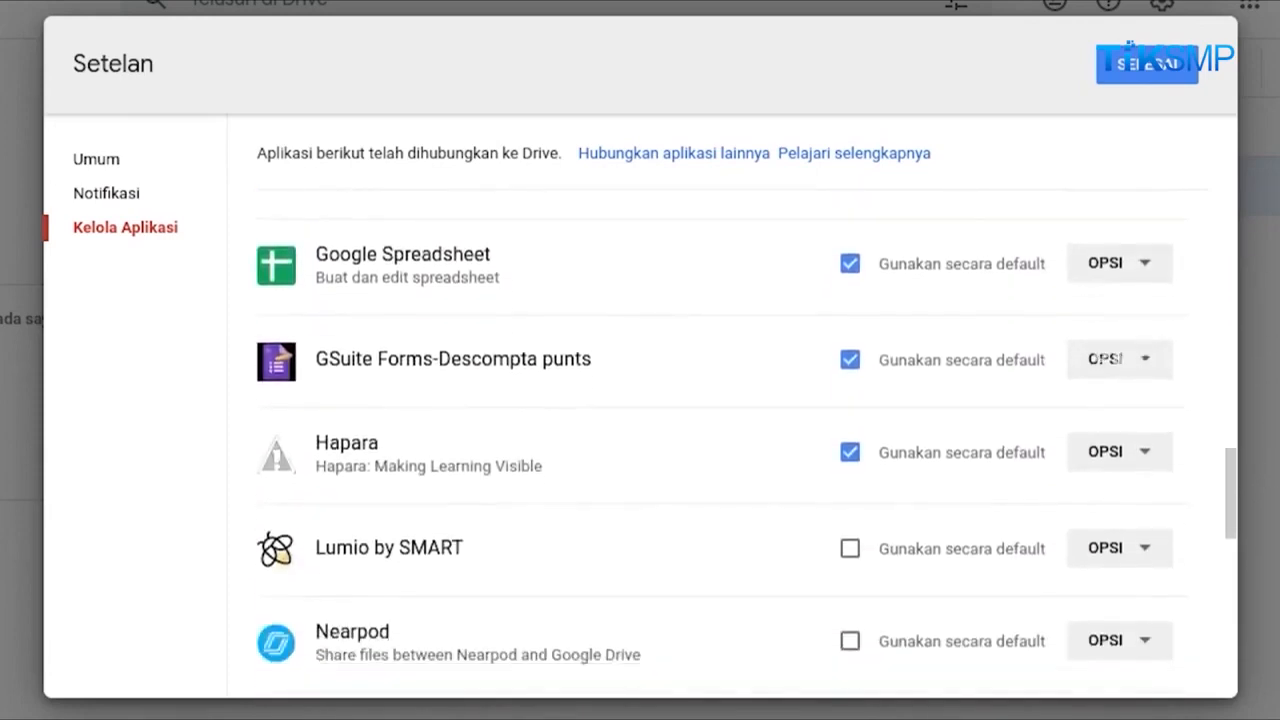
{"action": "scroll", "coordinate": [1105, 355], "scroll_direction": "up", "scroll_amount": 20}
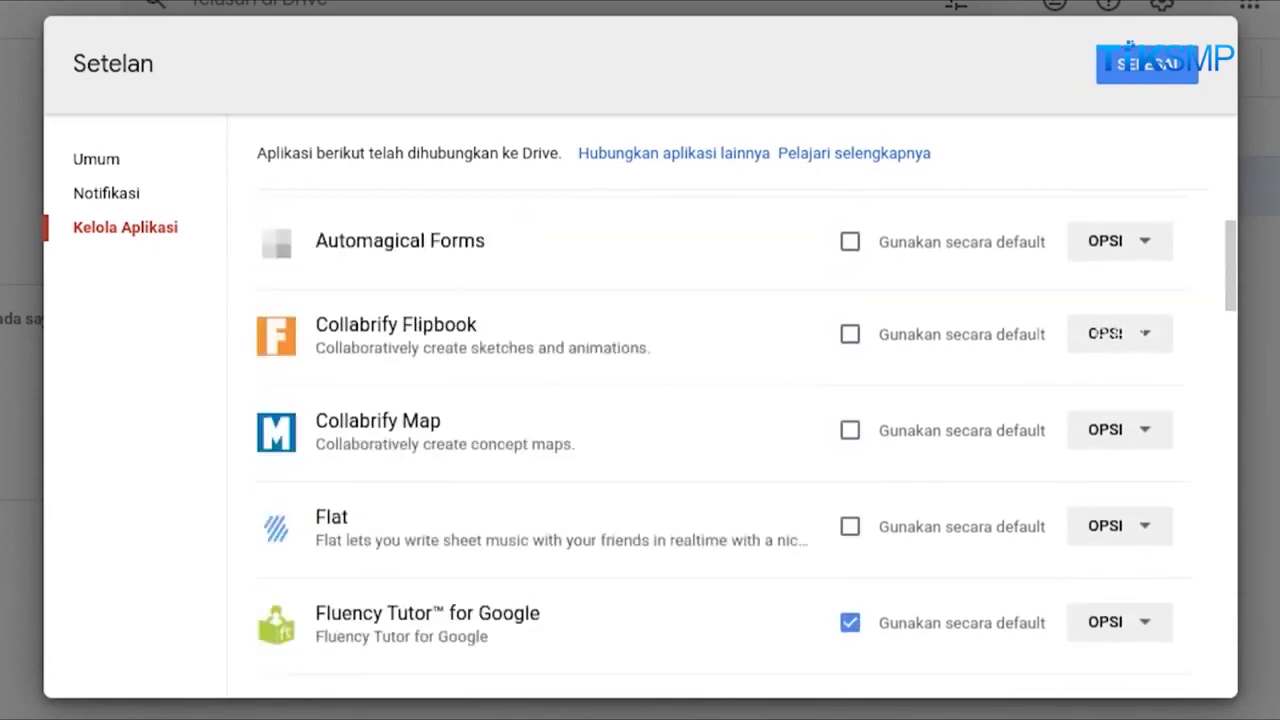